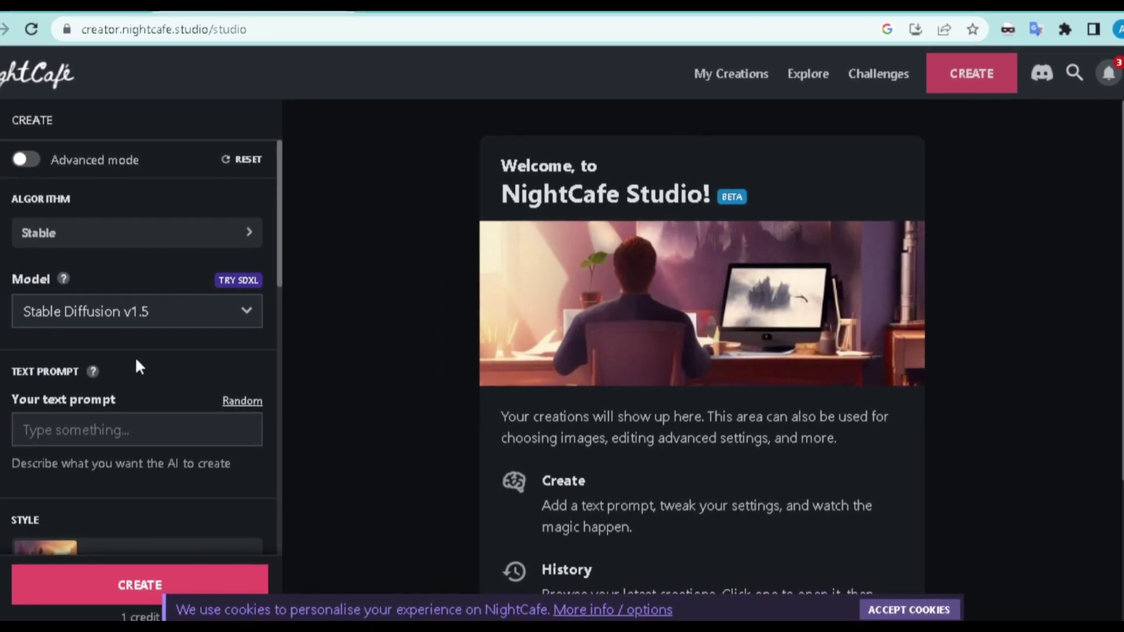
Enter the text prompt "A very sad cat" and choose the Stable Diffusion v2.1 model
click(75, 417)
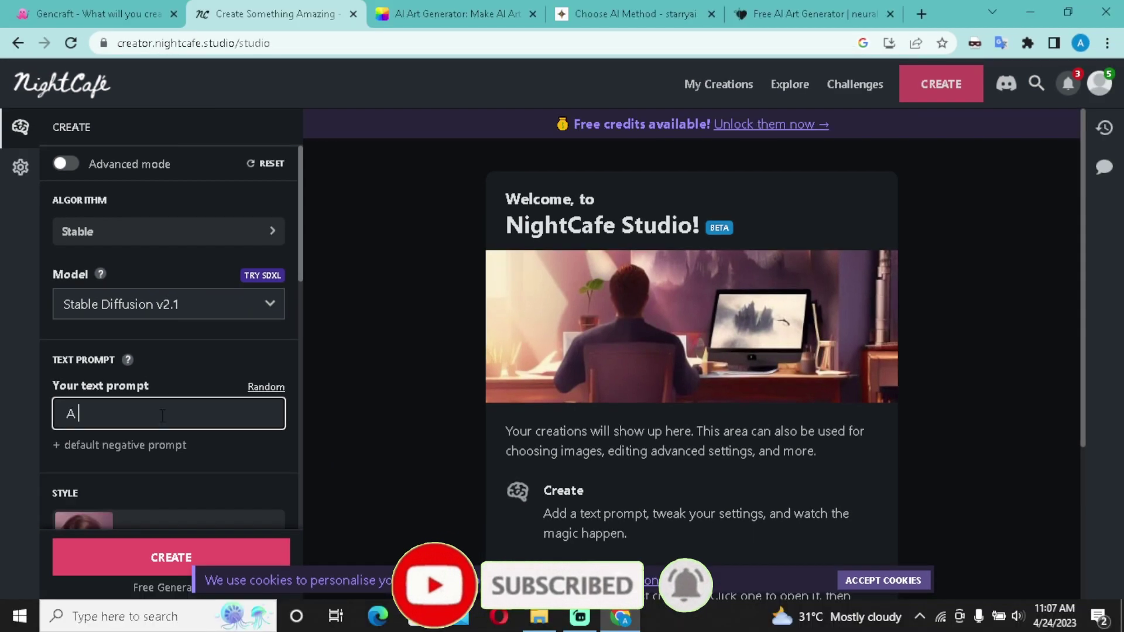
text(very sad cat)
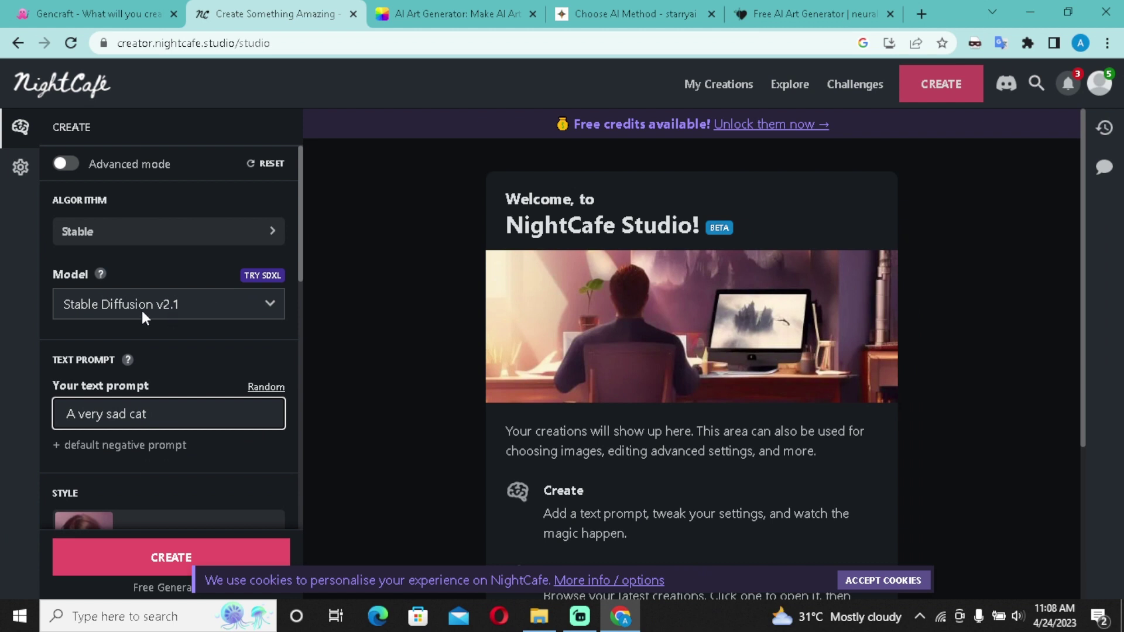
click(170, 307)
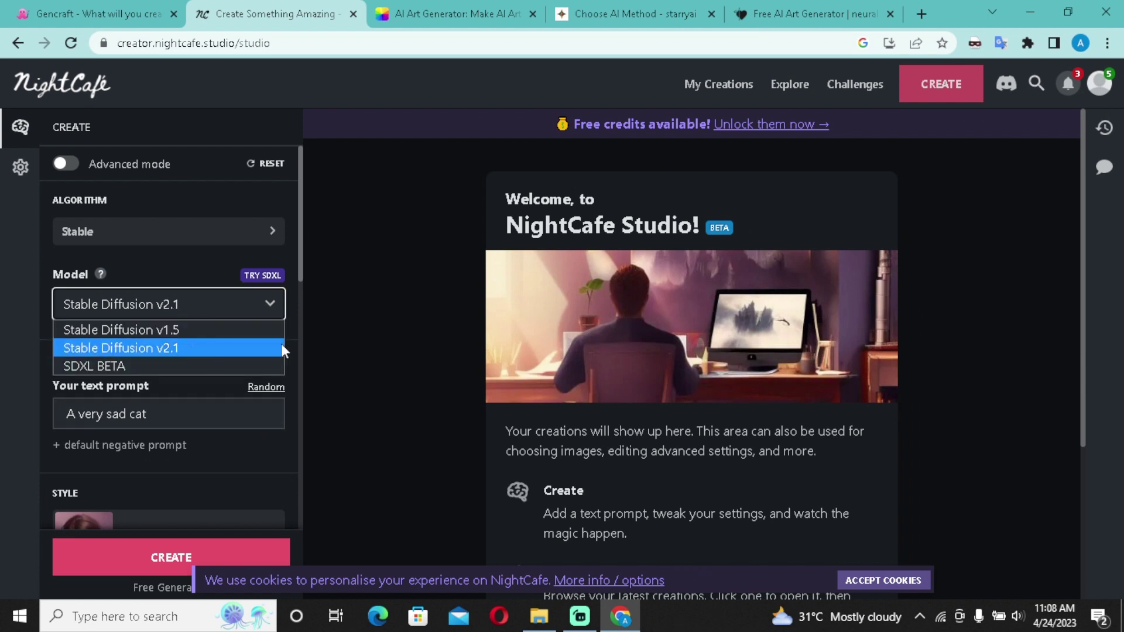
click(256, 346)
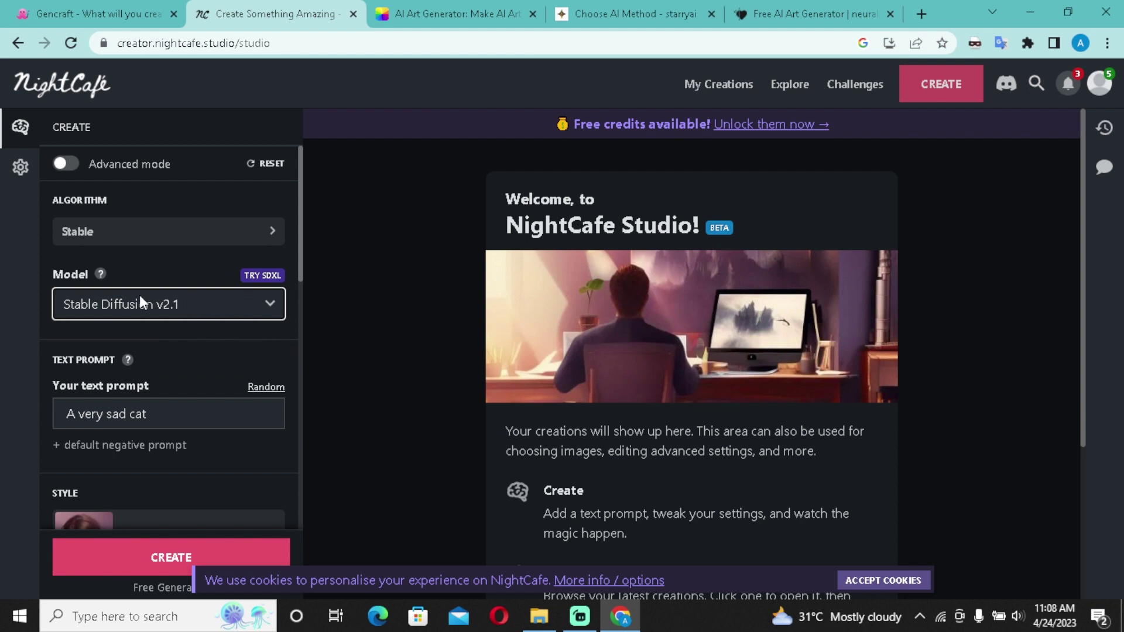
Choose the Artistic Portrait preset style and generate one image from the sad cat prompt
scroll(169, 417, down, 2)
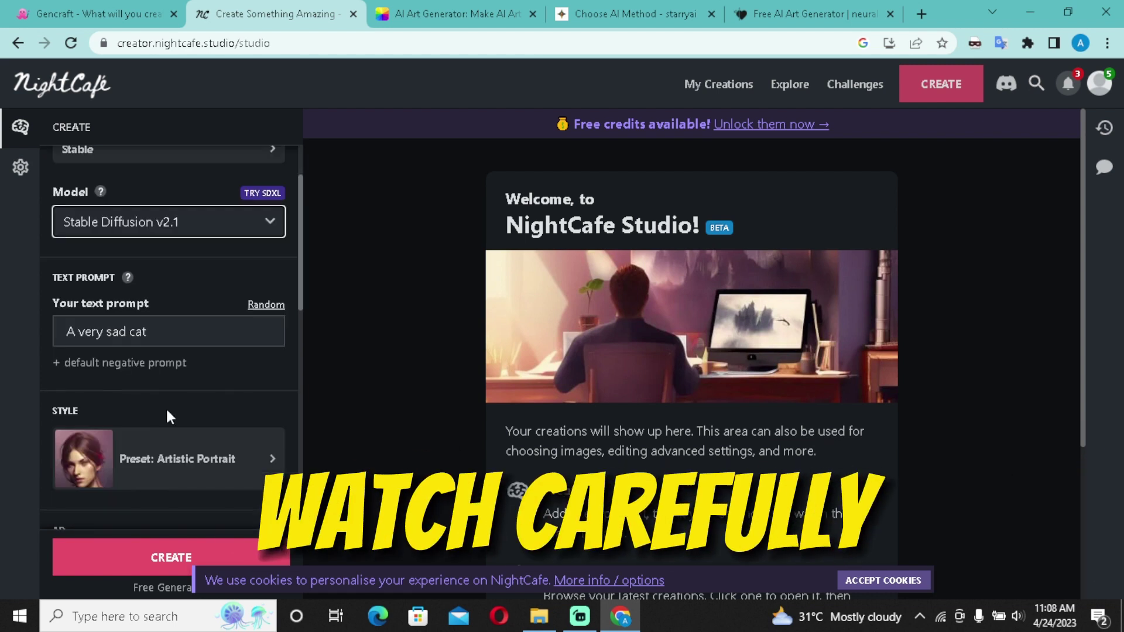
scroll(183, 462, down, 2)
click(193, 381)
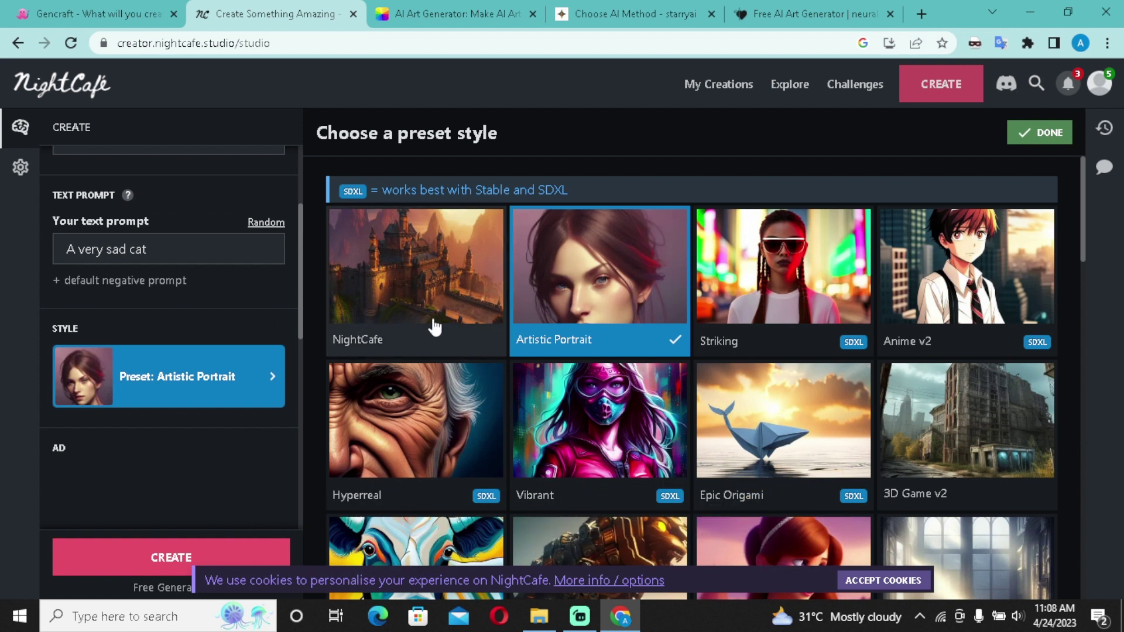
click(432, 294)
click(602, 292)
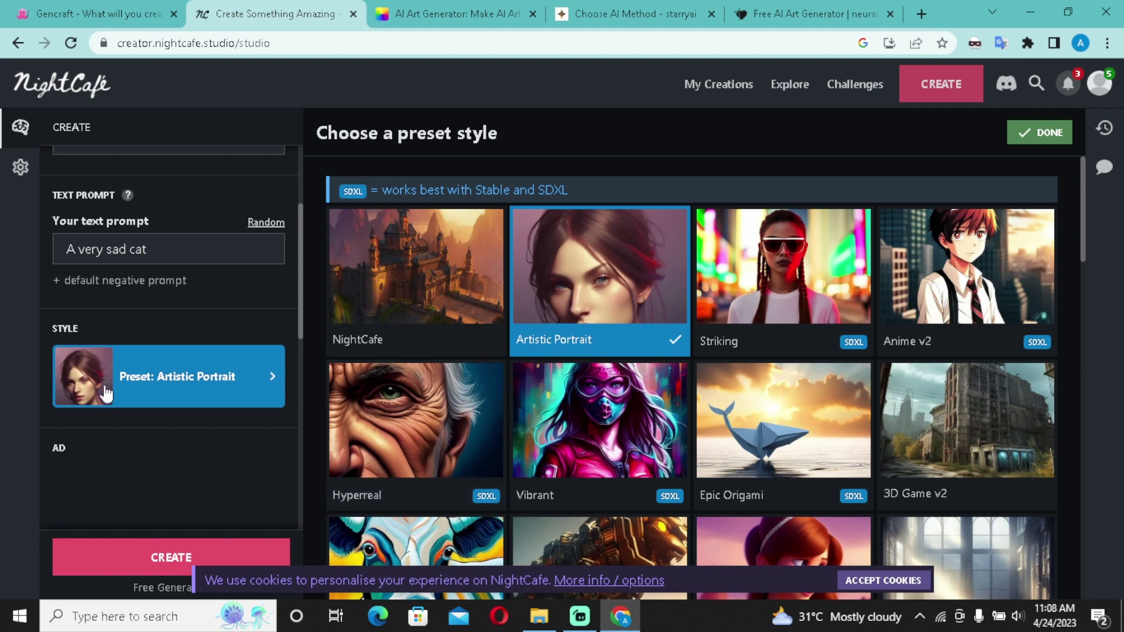
scroll(146, 387, down, 5)
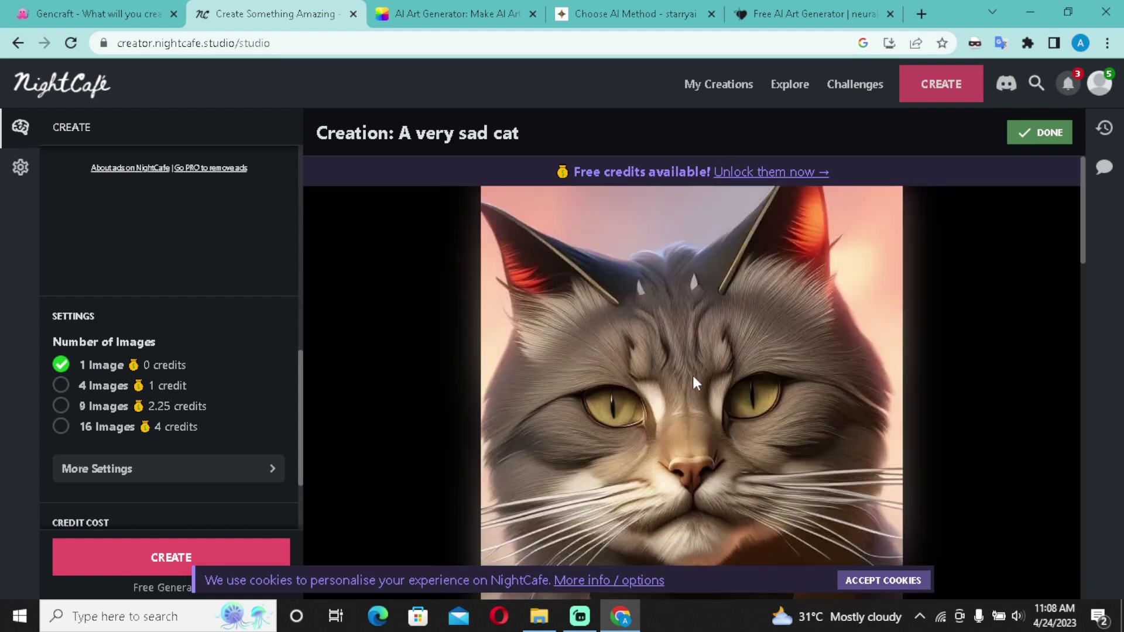
scroll(721, 381, down, 2)
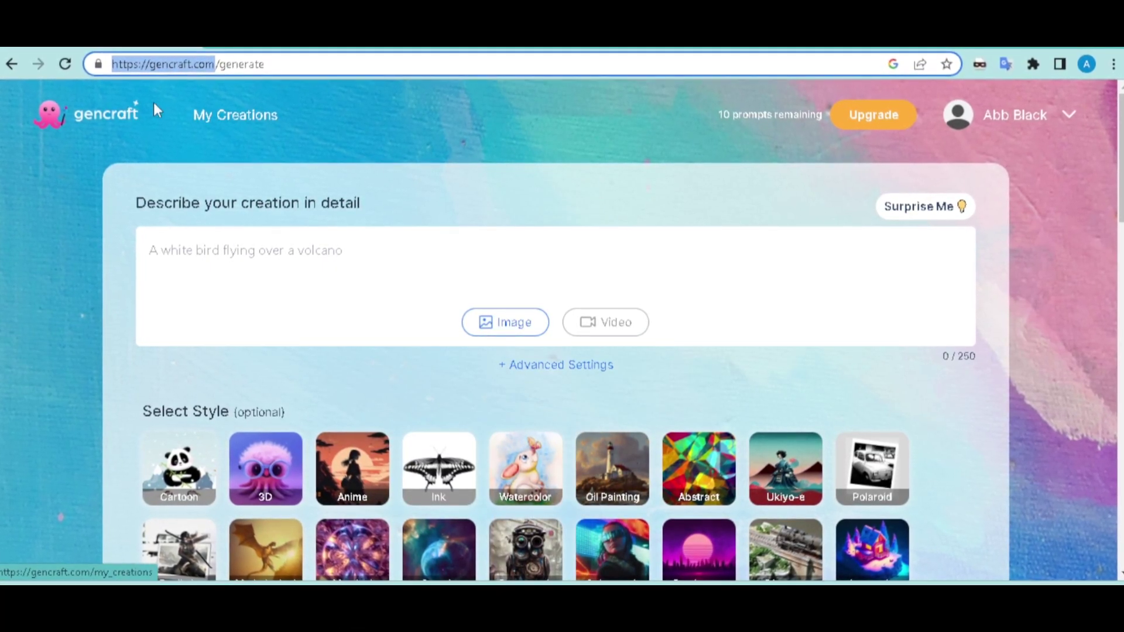
In Gencraft, describe the creation as "A happy cat"
drag(113, 63, 158, 62)
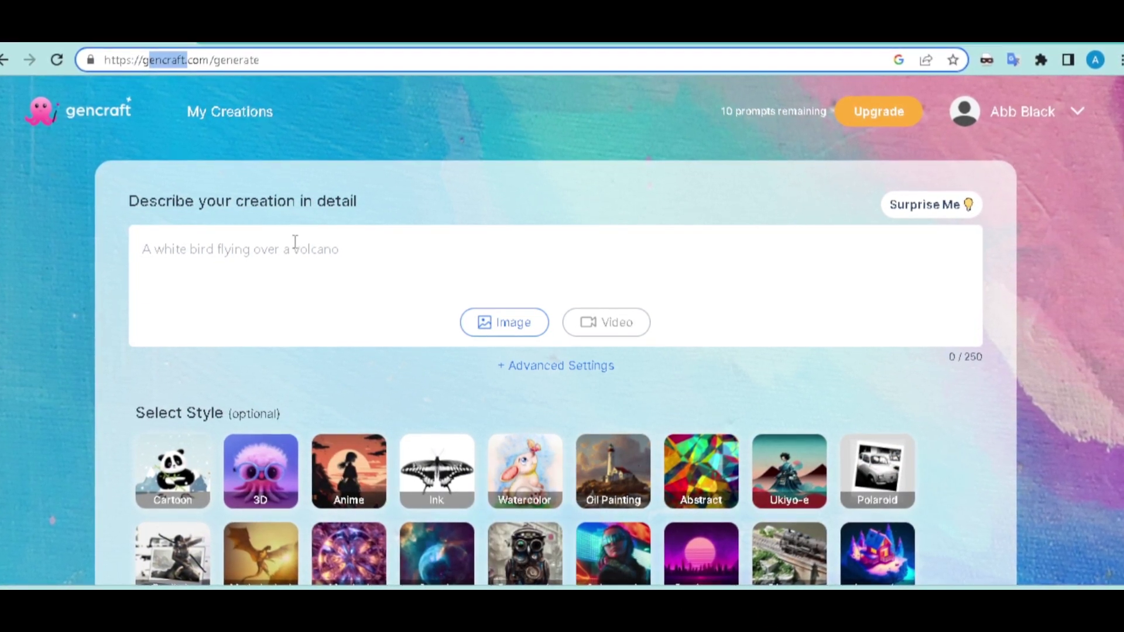
click(212, 229)
drag(137, 203, 248, 219)
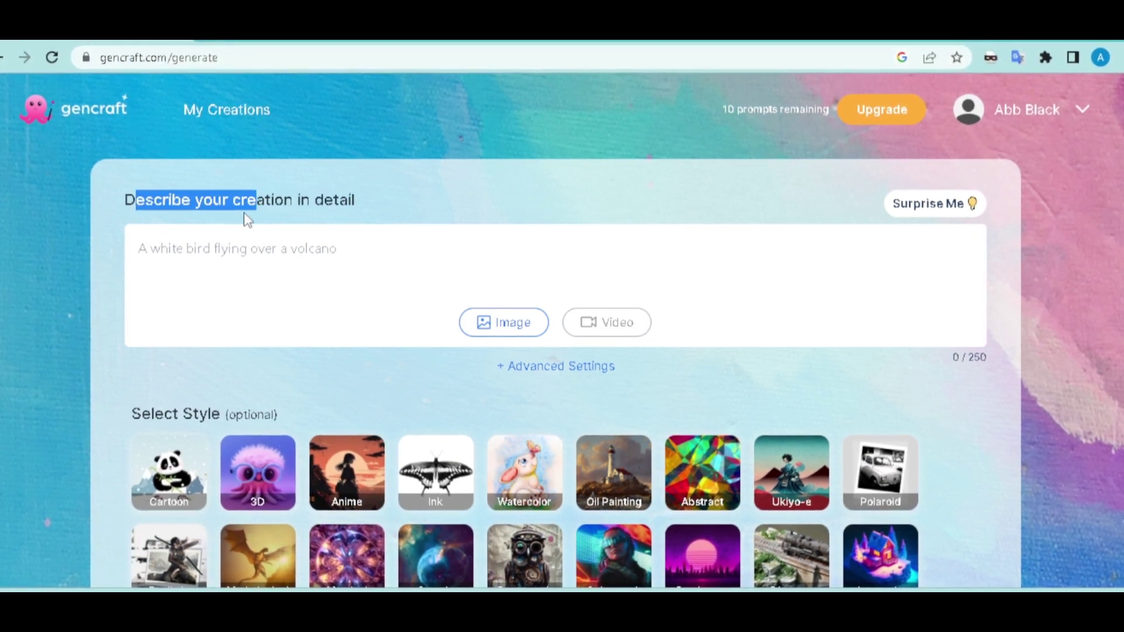
click(210, 241)
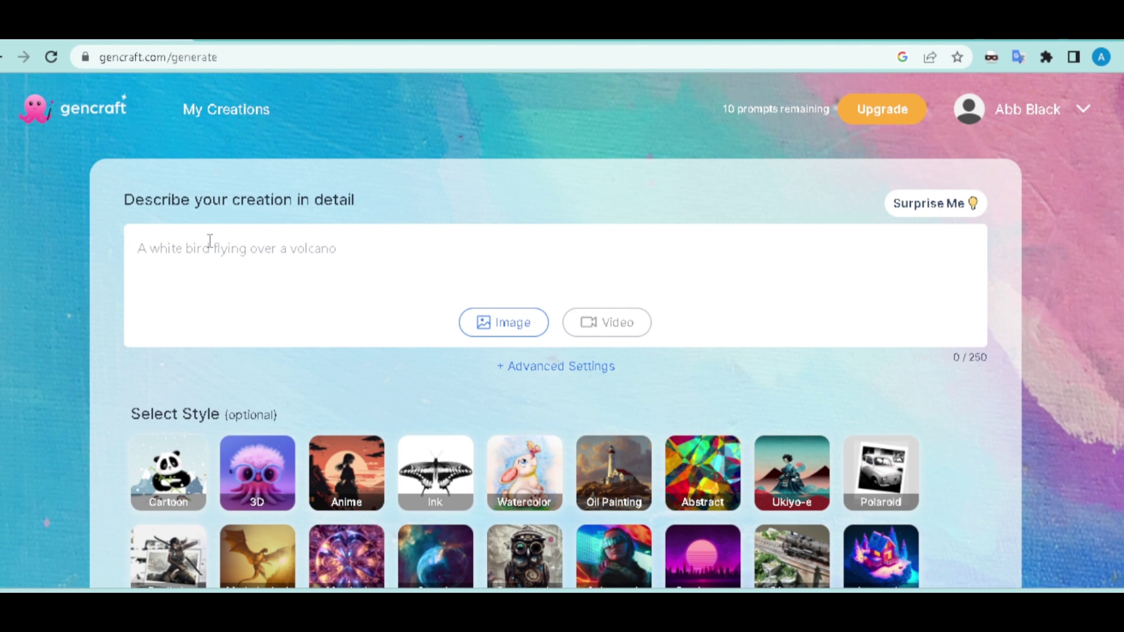
text(A)
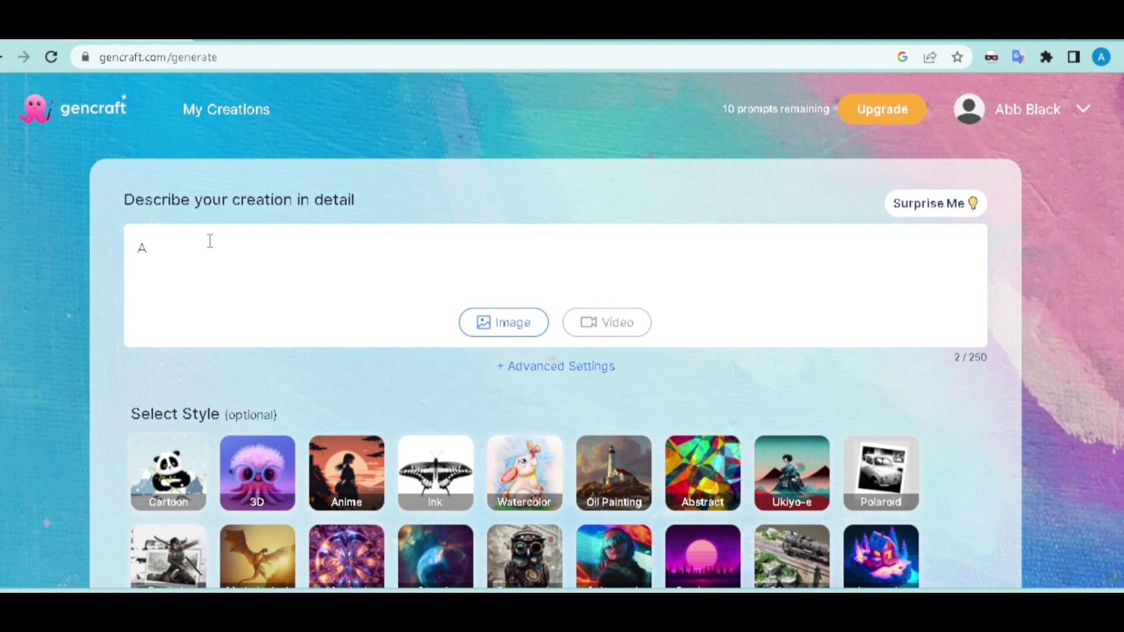
text( happy cat)
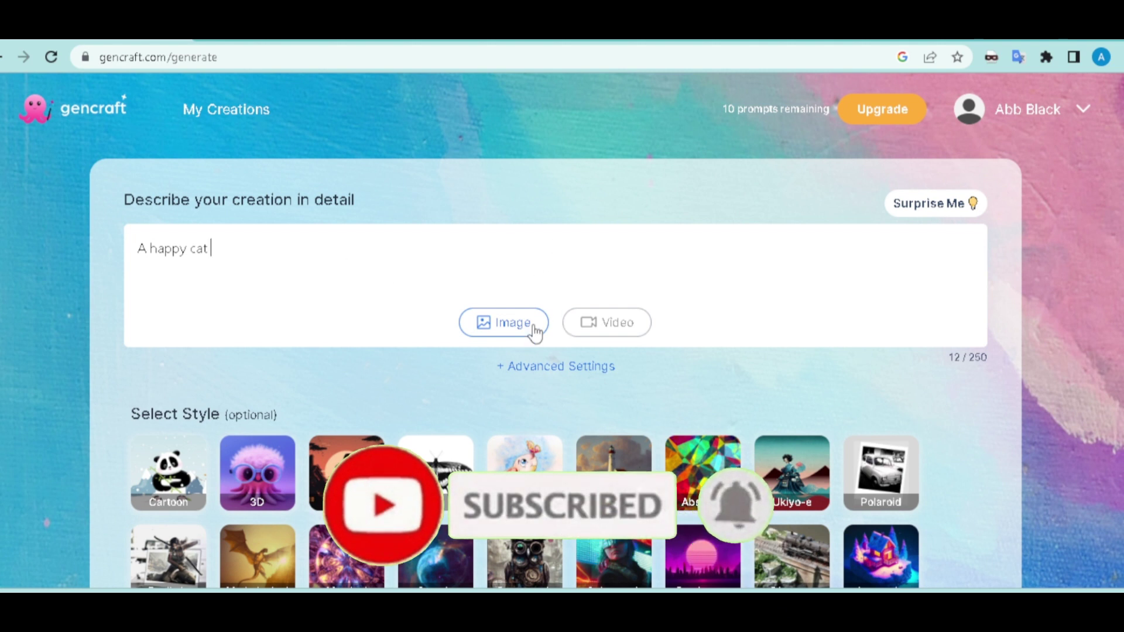
Select the 3D style and generate images from the happy cat prompt
scroll(422, 356, down, 3)
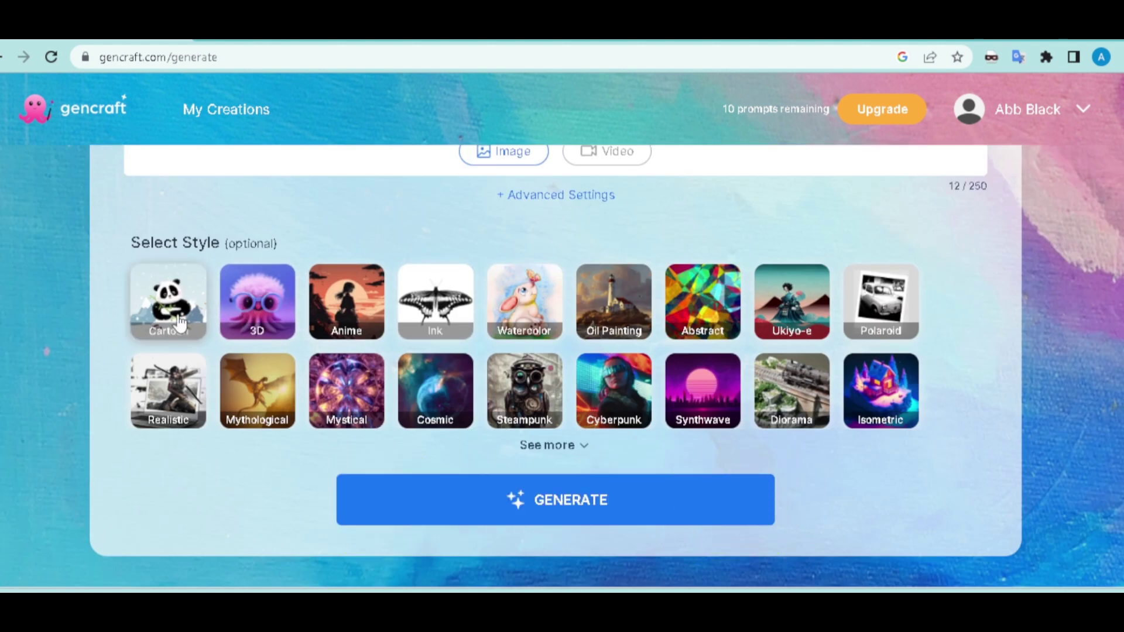
click(276, 306)
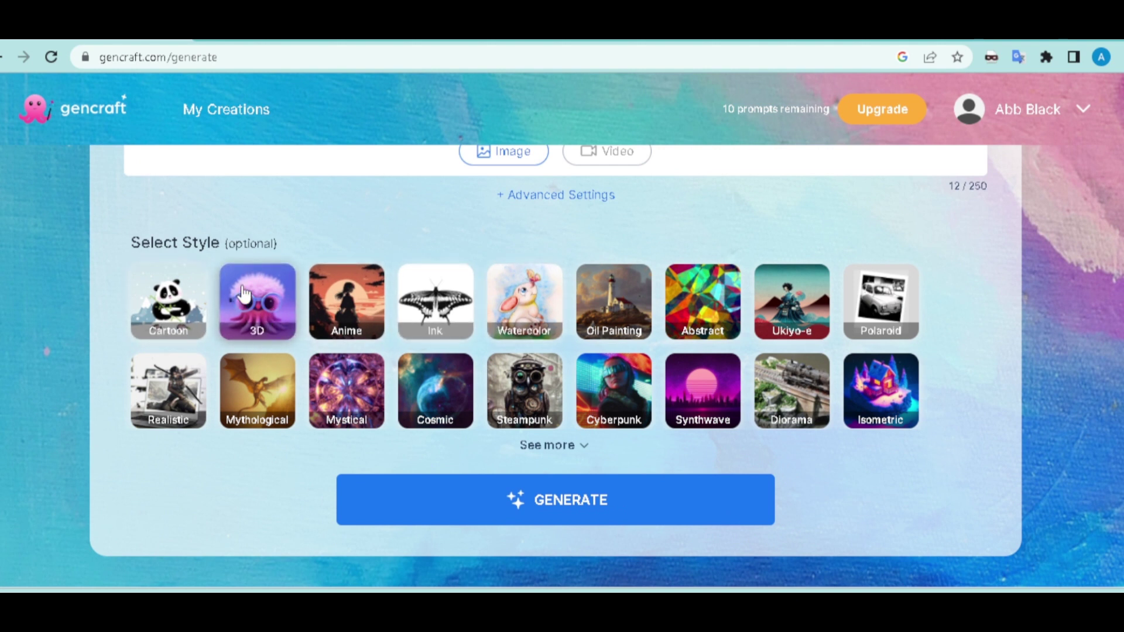
click(594, 503)
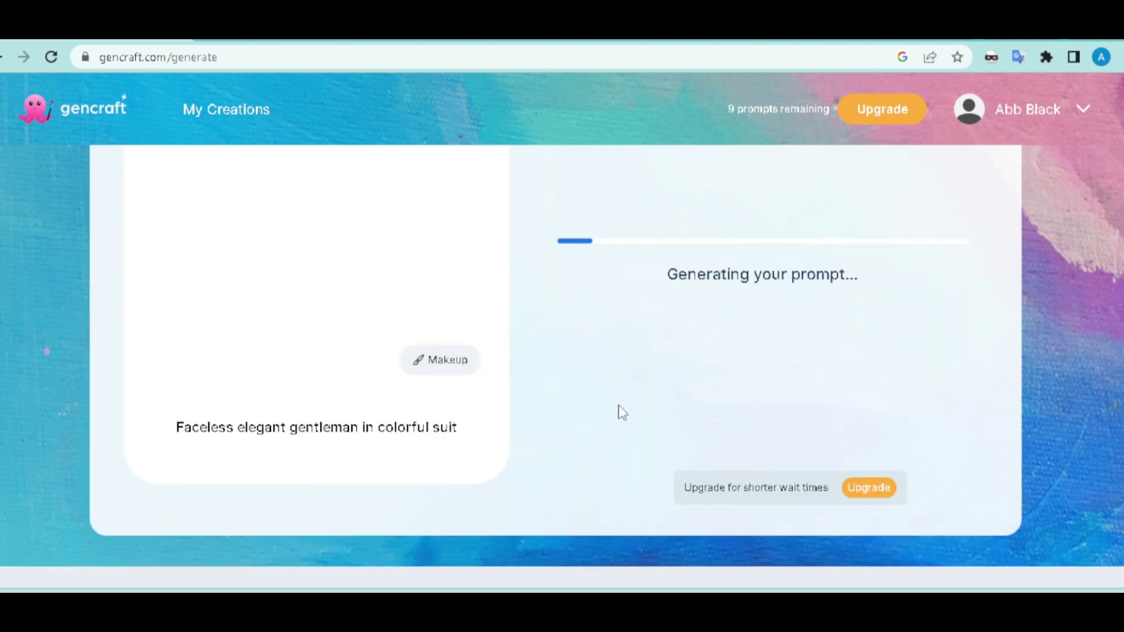
scroll(490, 290, up, 3)
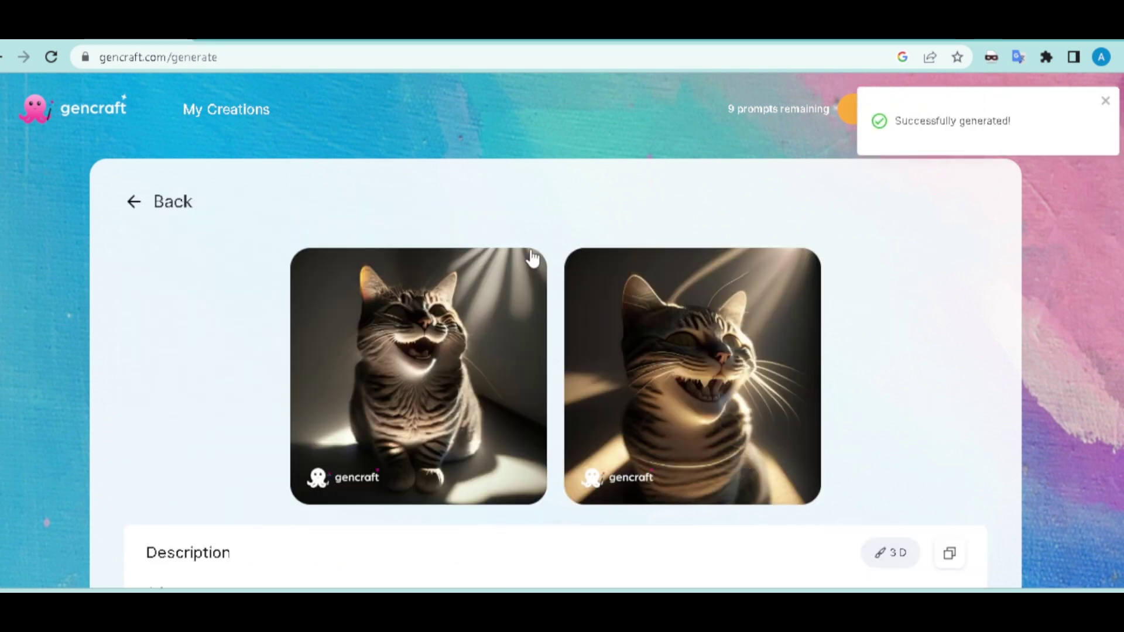
Review the generated happy cat images, open the first one and download it
scroll(409, 379, down, 3)
scroll(496, 382, up, 3)
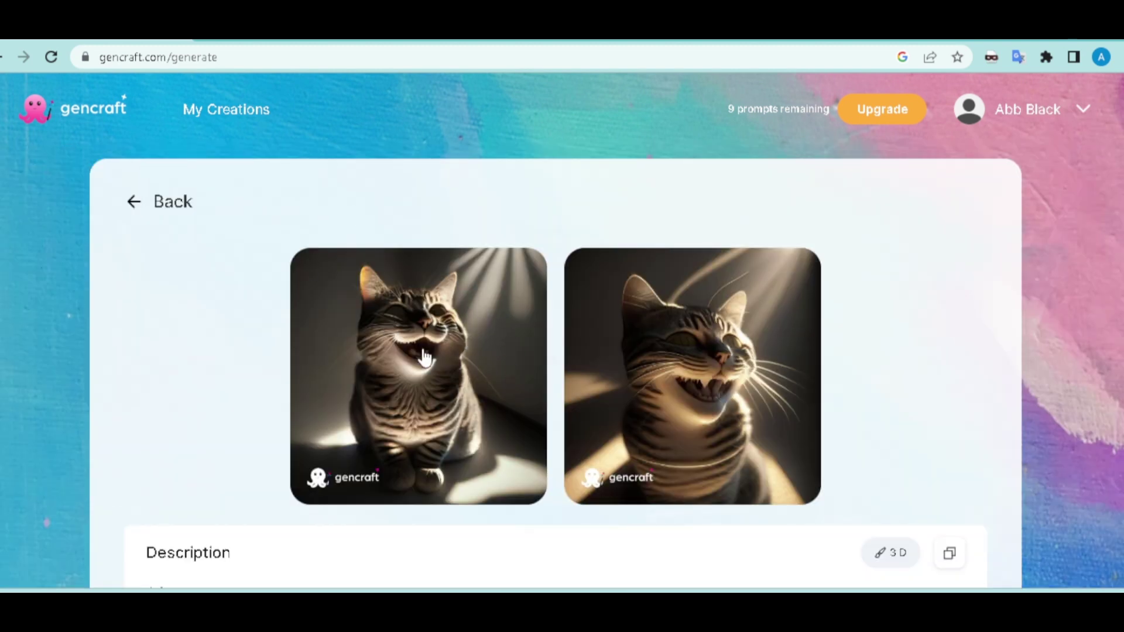
scroll(426, 358, down, 3)
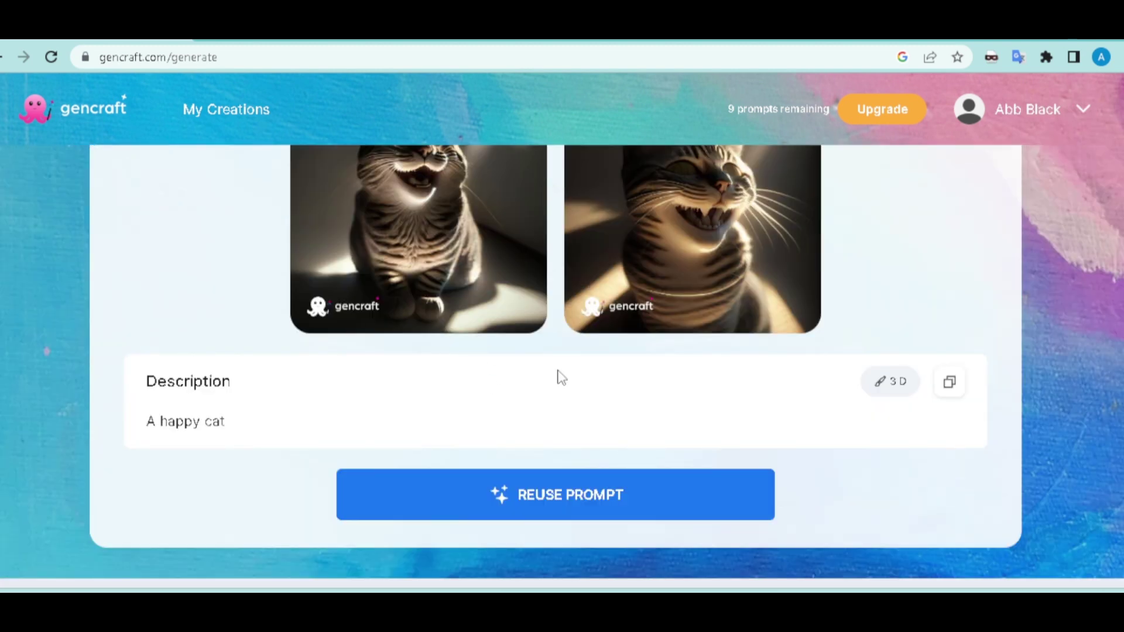
scroll(562, 378, up, 3)
click(434, 413)
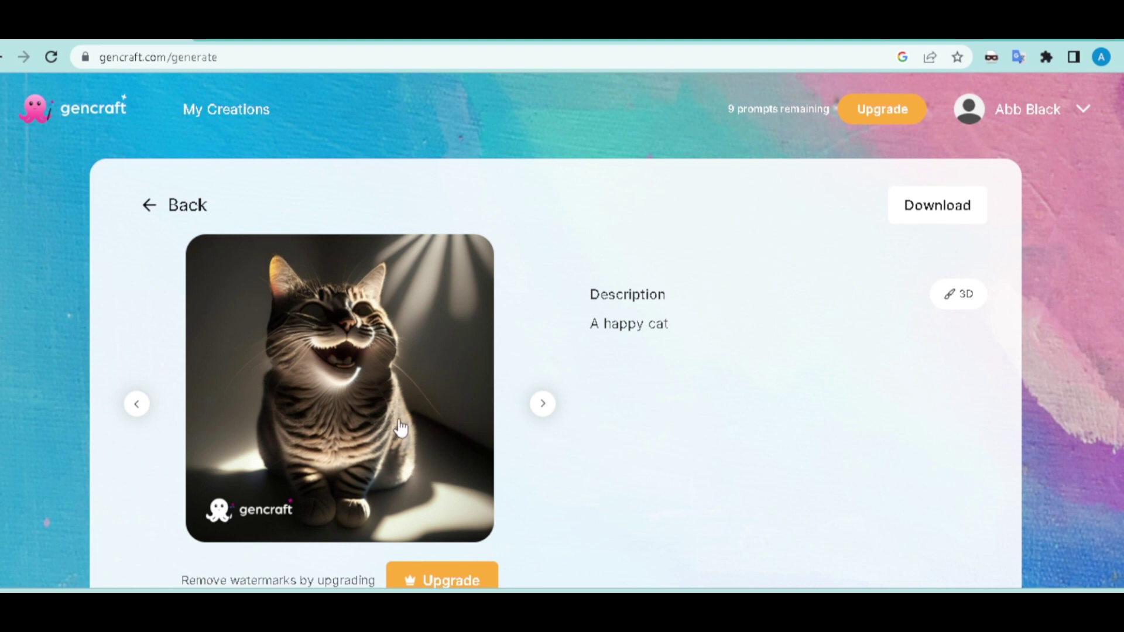
scroll(384, 413, down, 3)
scroll(373, 289, up, 3)
click(926, 215)
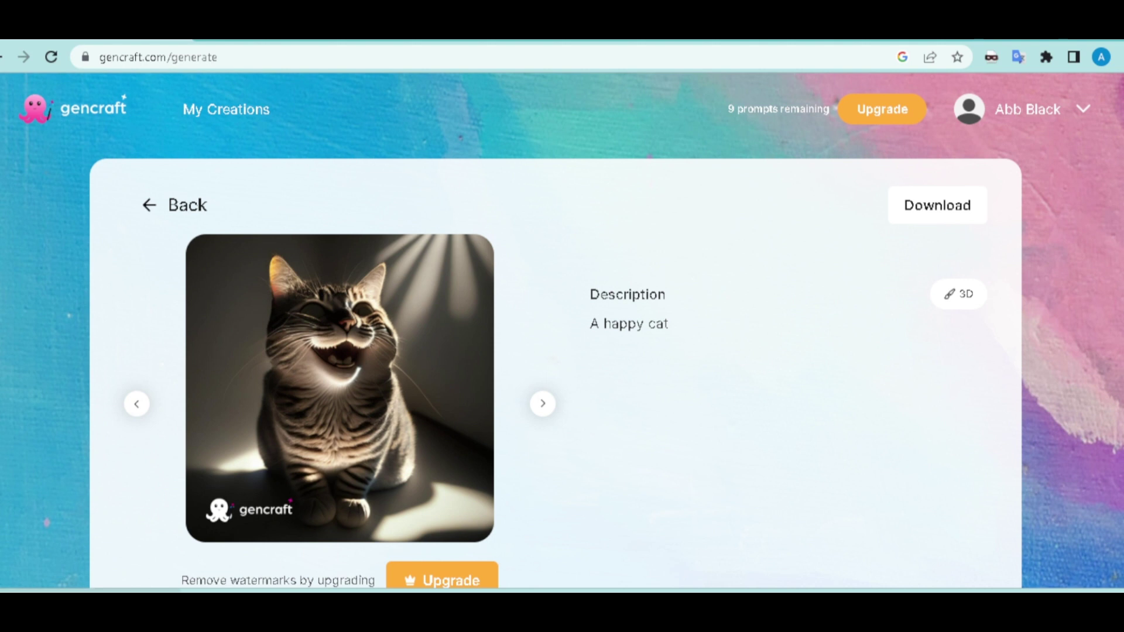
Return to the generated results and open the second happy cat image to examine its watermark notice
click(150, 208)
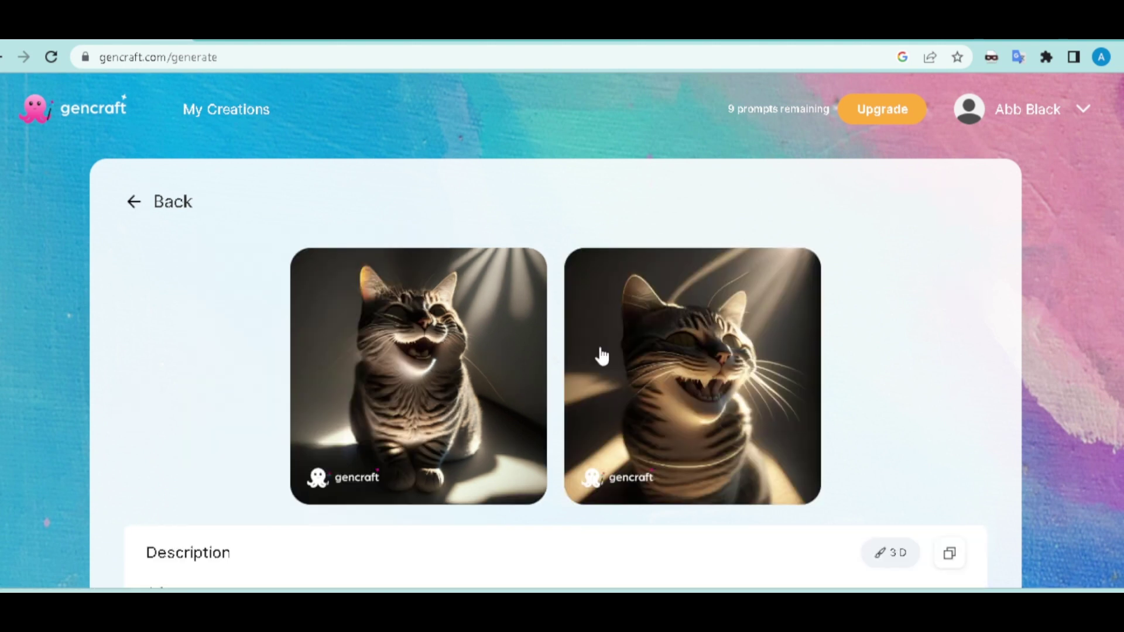
click(721, 345)
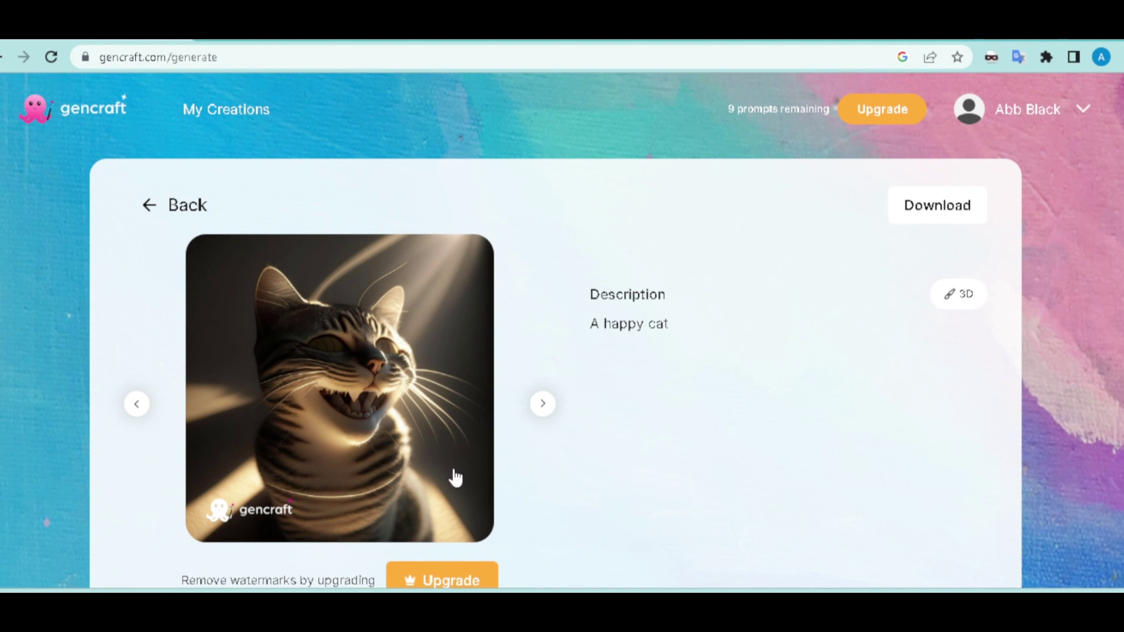
scroll(330, 395, down, 3)
drag(185, 404, 369, 430)
scroll(480, 353, up, 3)
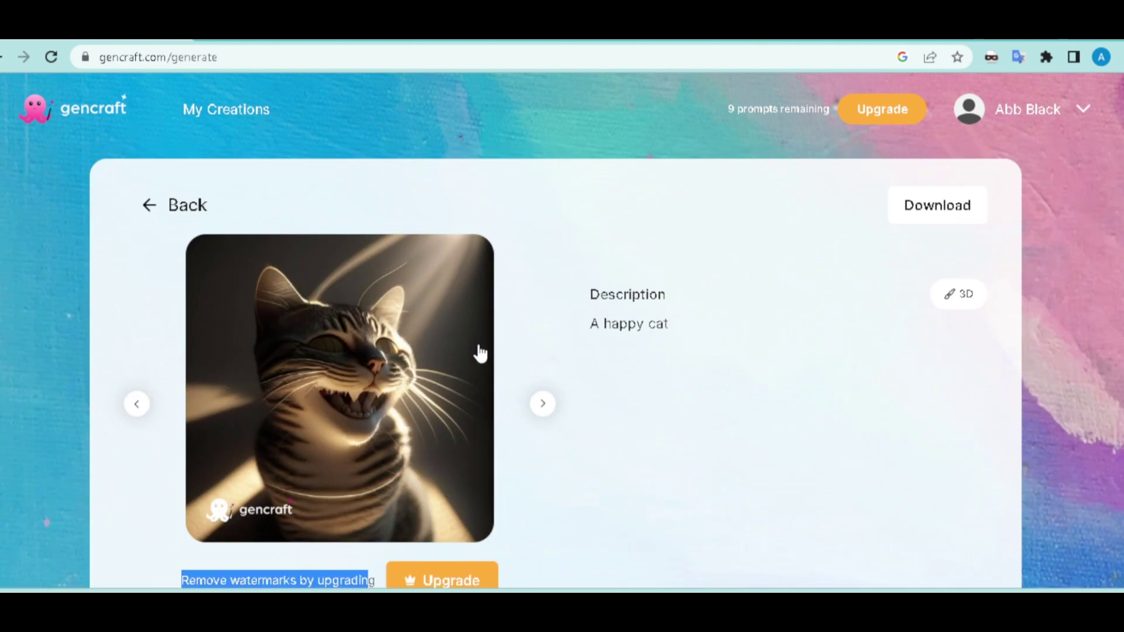
click(656, 472)
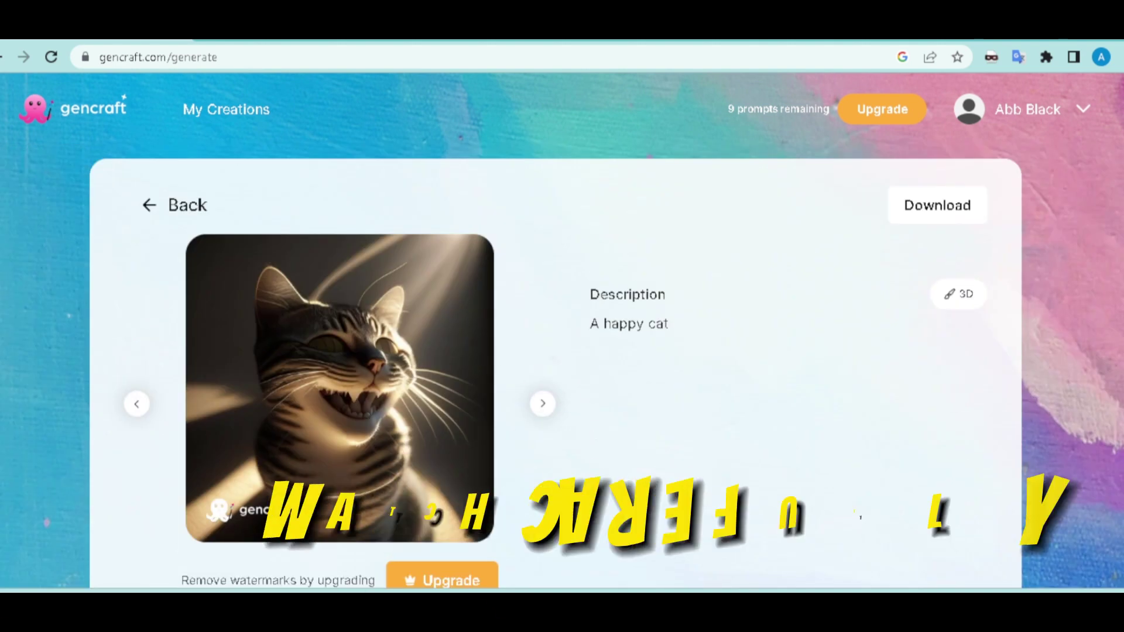
Open Snipping Tool and capture the second cat image, framing the area above its watermark
key(super)
text(sni)
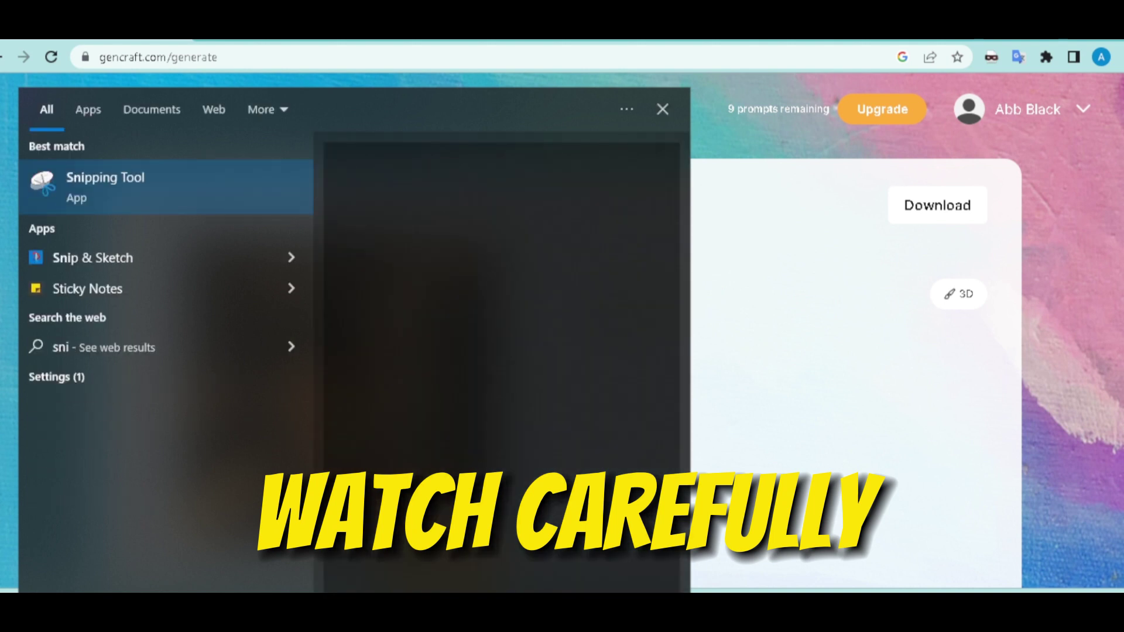
click(206, 181)
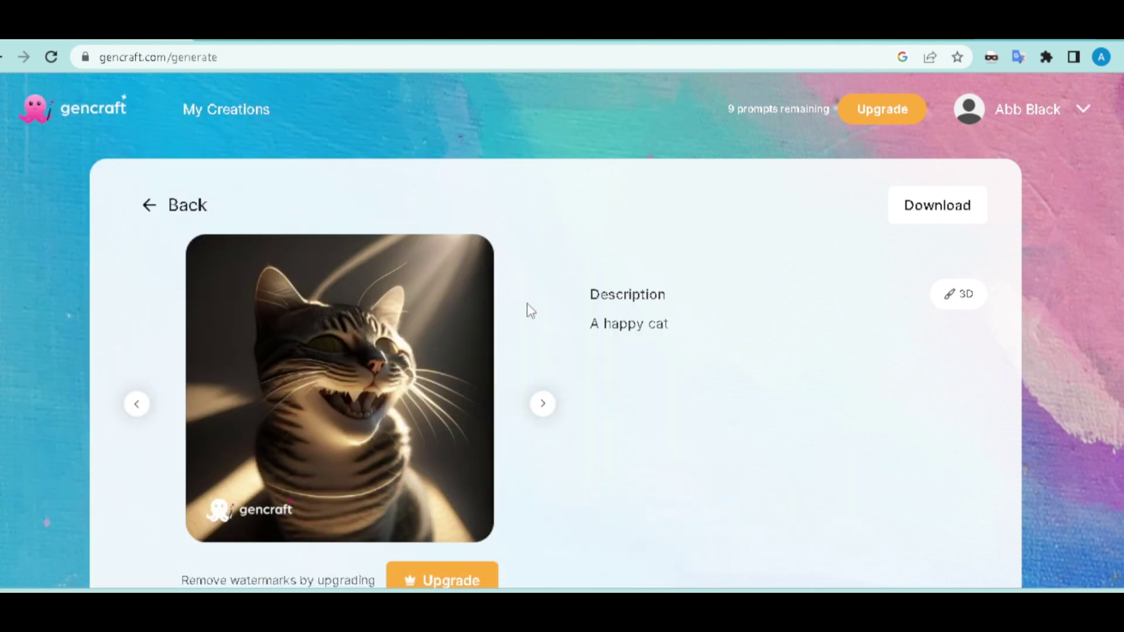
click(275, 253)
drag(195, 242, 486, 500)
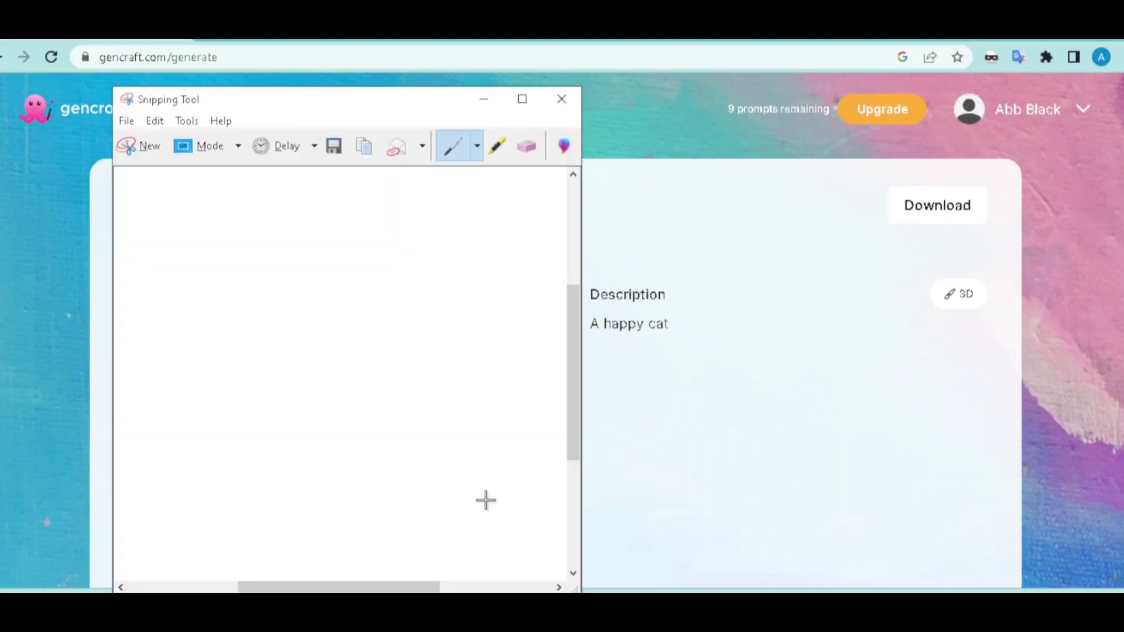
Save the snip as a PNG named "cat" in the Downloads folder and close Snipping Tool
click(334, 153)
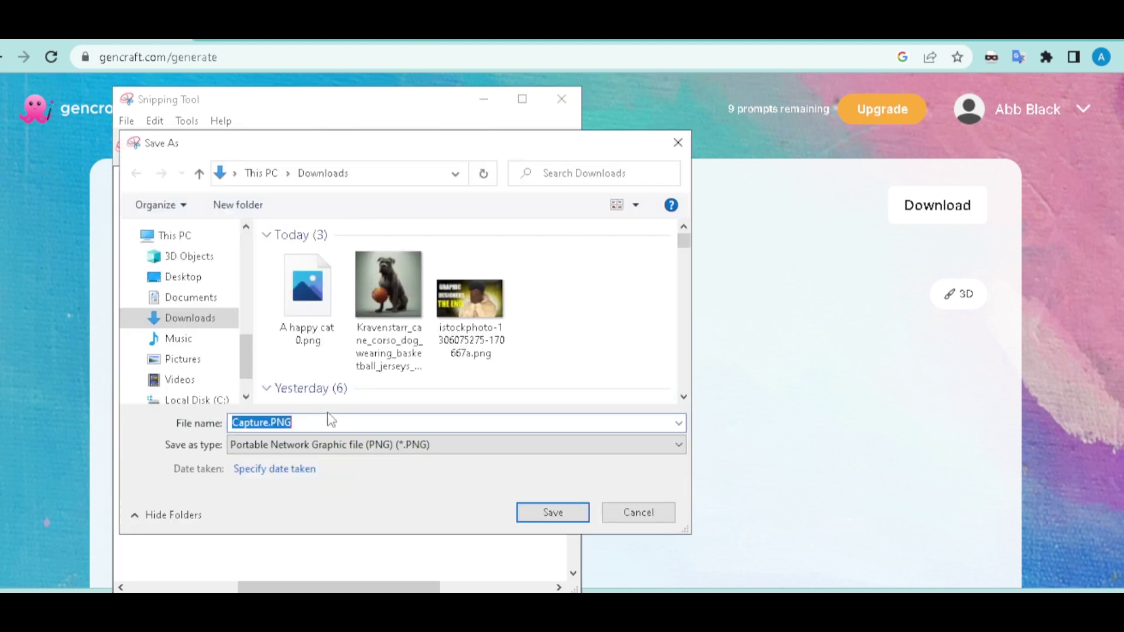
text(cat)
click(557, 515)
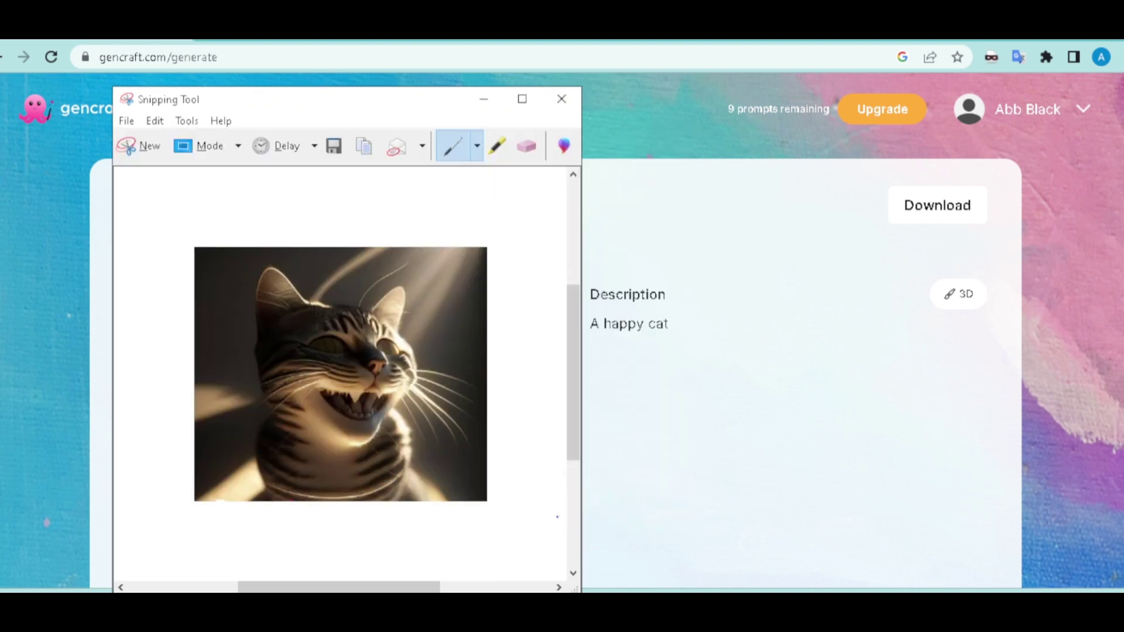
click(558, 113)
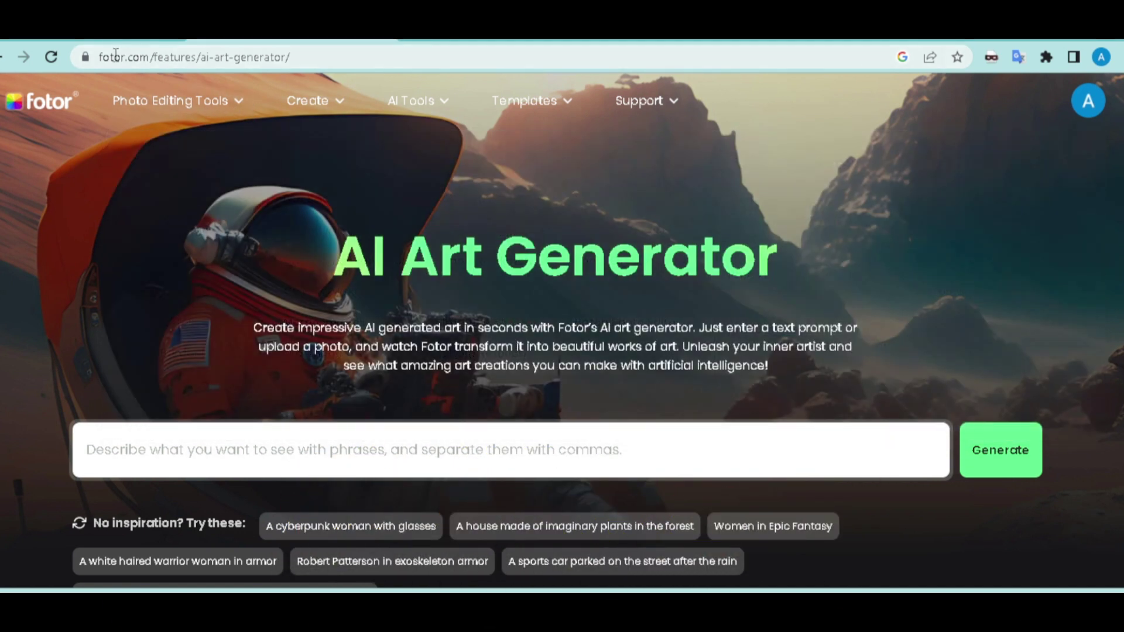
Generate images from the prompt "a sad dog" in Fotor's AI Art Generator
drag(101, 55, 151, 64)
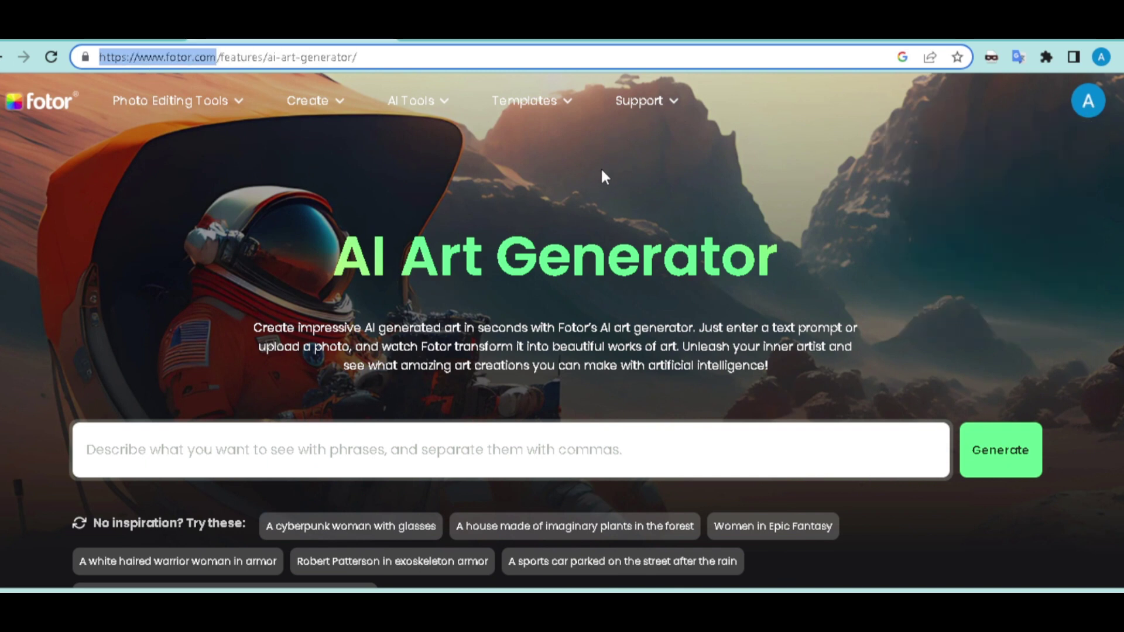
scroll(195, 291, down, 3)
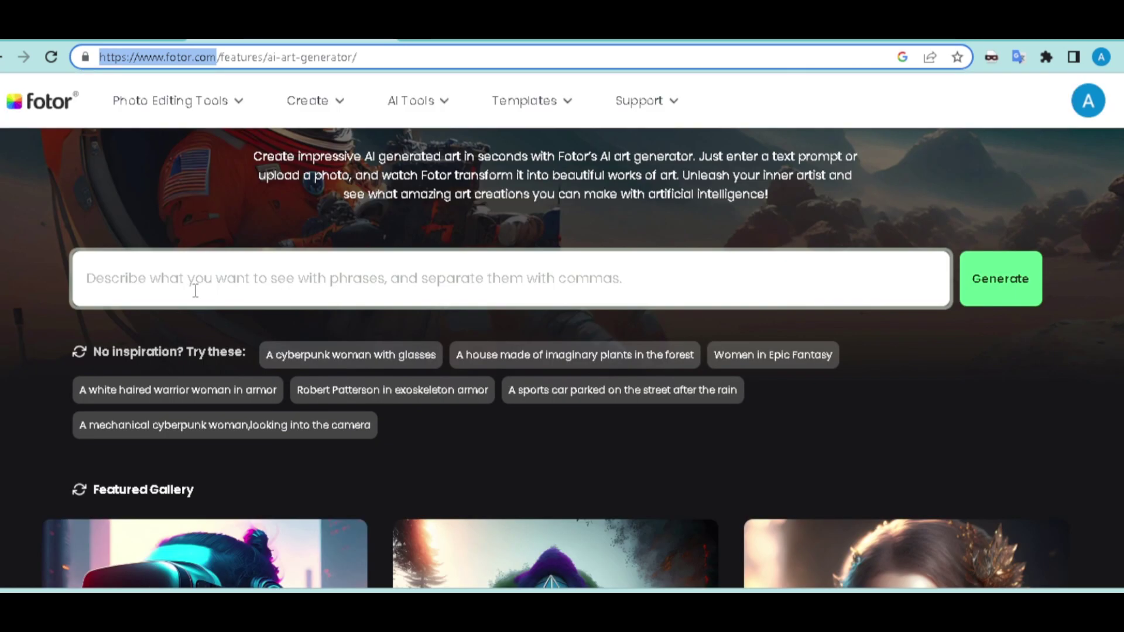
click(141, 280)
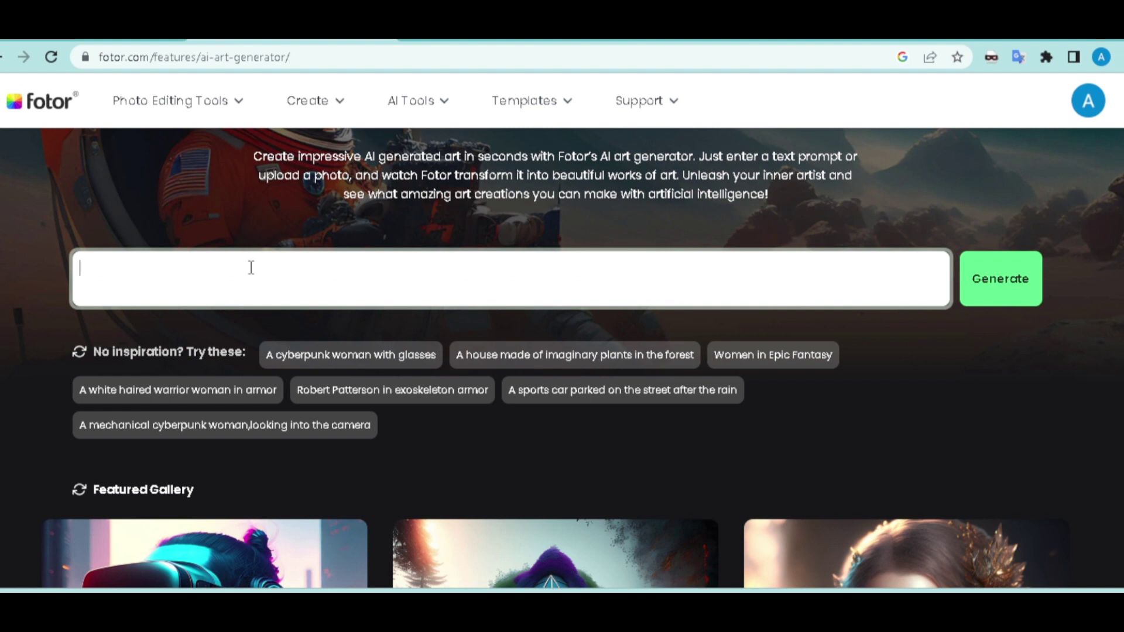
text(a sad dog)
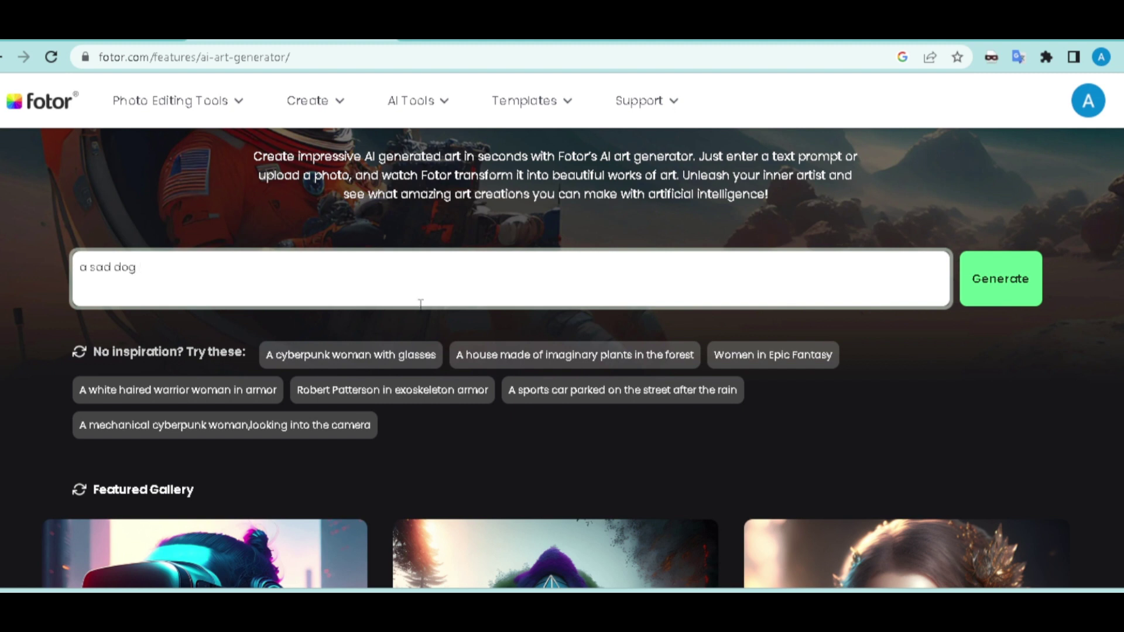
click(1009, 289)
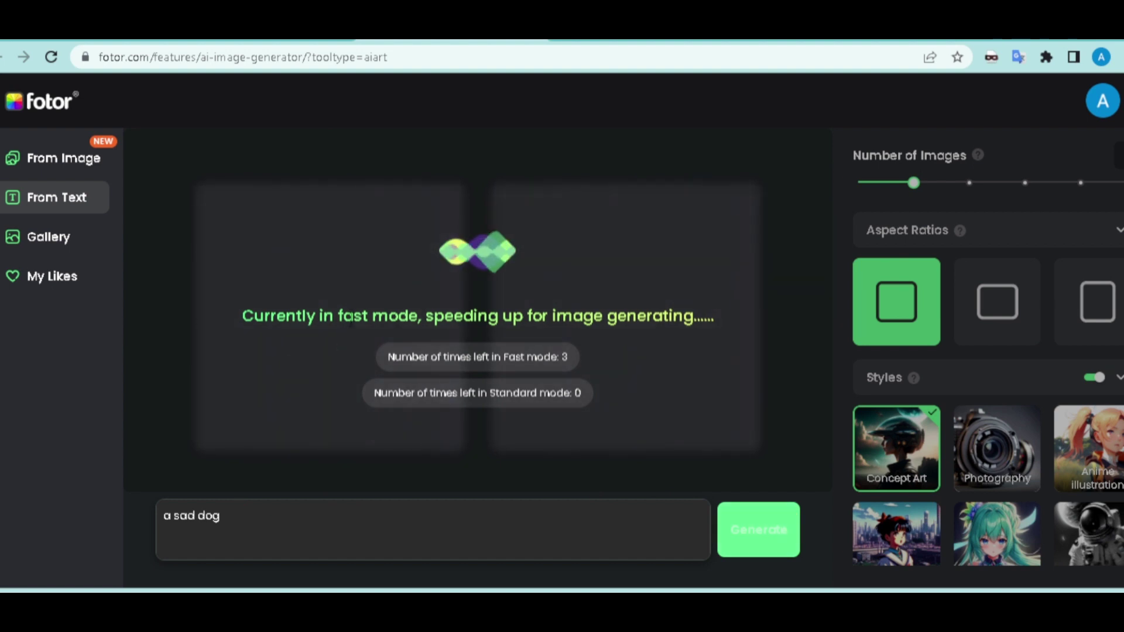
double_click(409, 357)
drag(434, 338, 384, 326)
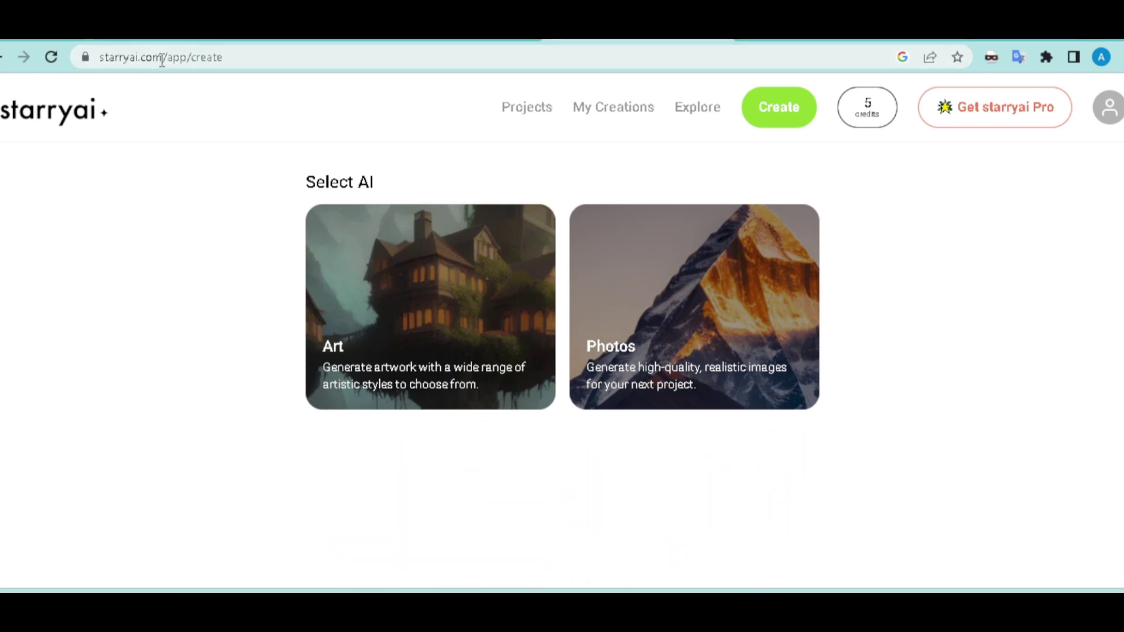
Switch to starryai, choose the Photos AI and generate images from the prompt "a pretty lady"
drag(100, 60, 169, 68)
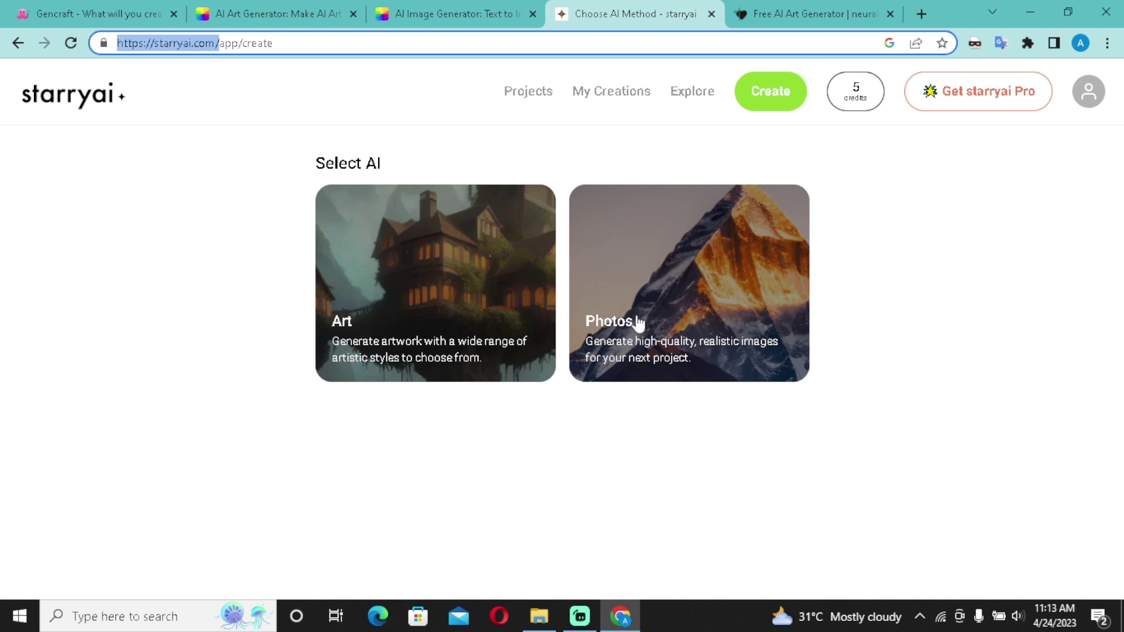
click(691, 280)
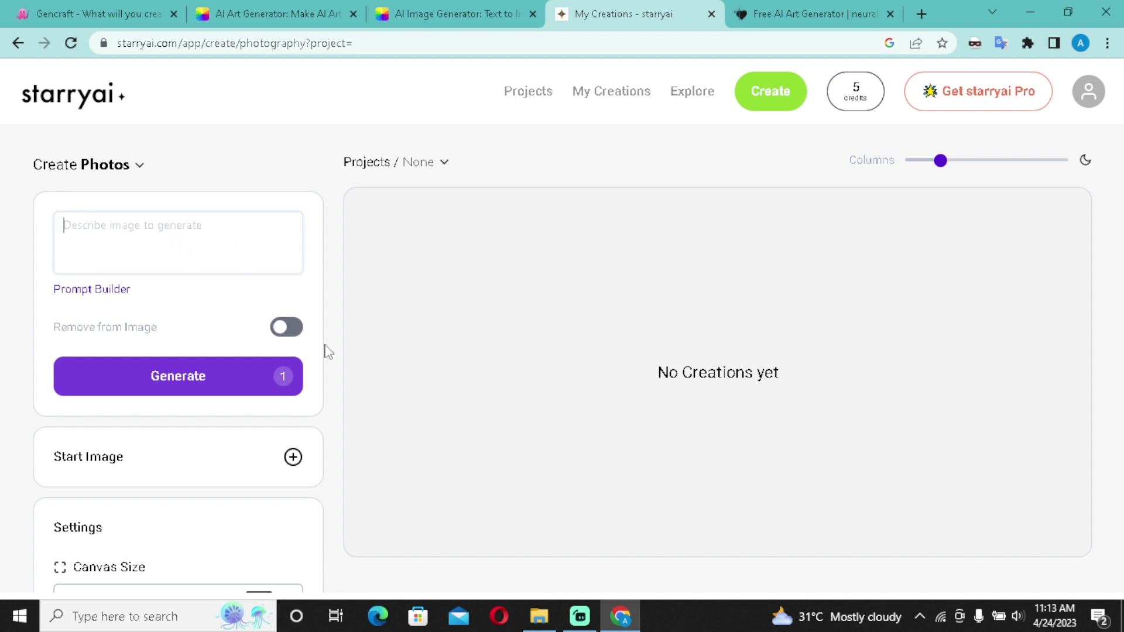
text(a pretty lady)
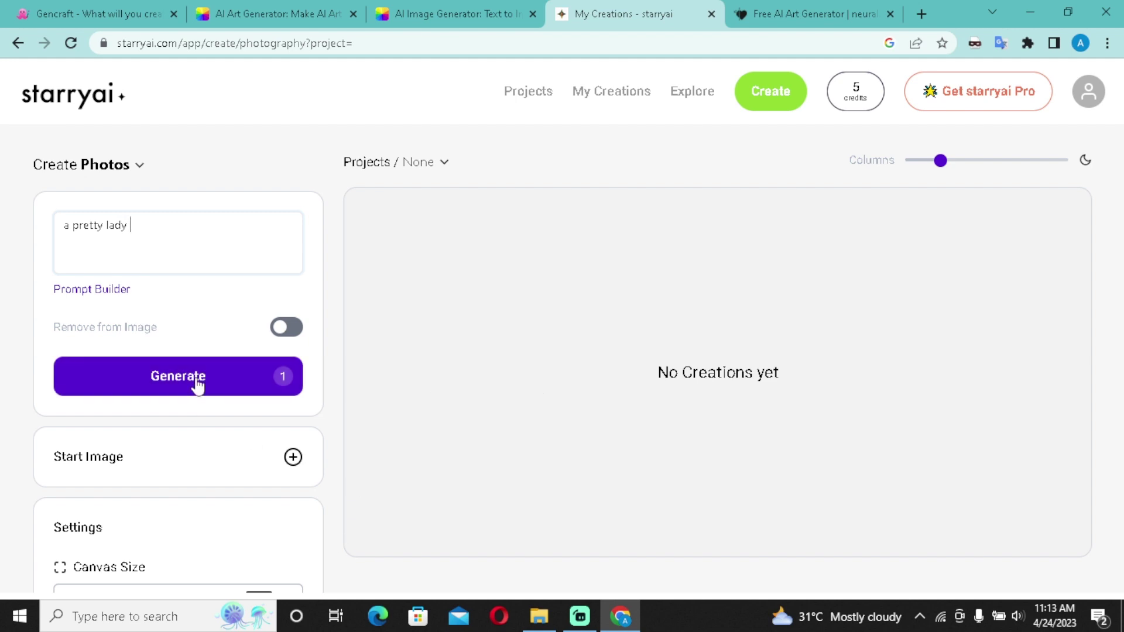
click(196, 384)
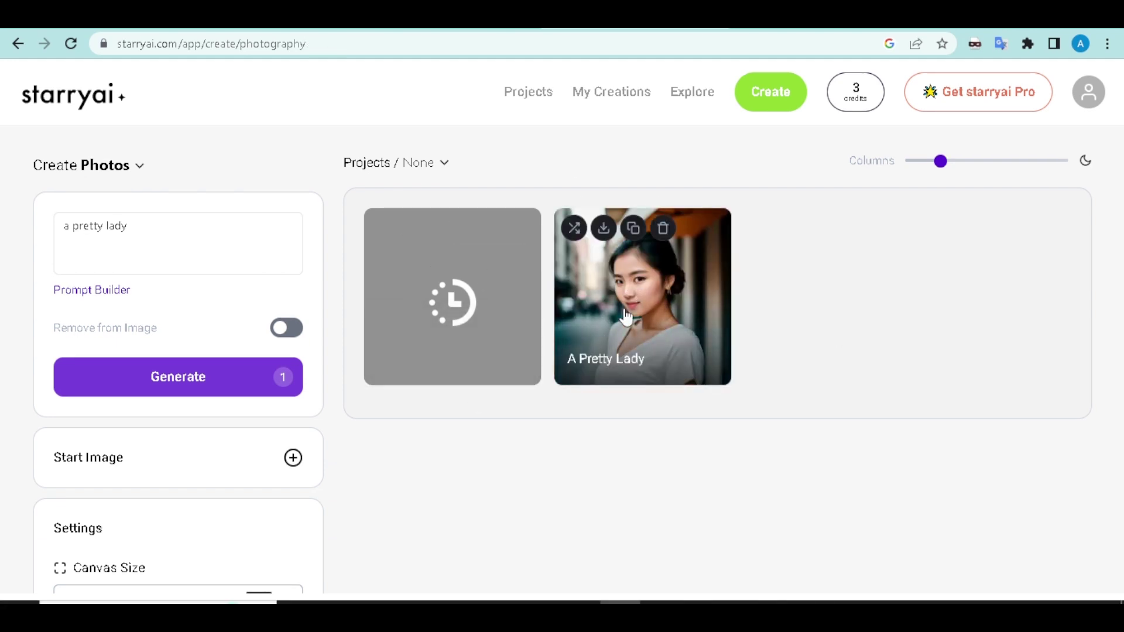
Open the "A Pretty Lady" creation and examine its four image variations and the creation details
click(640, 321)
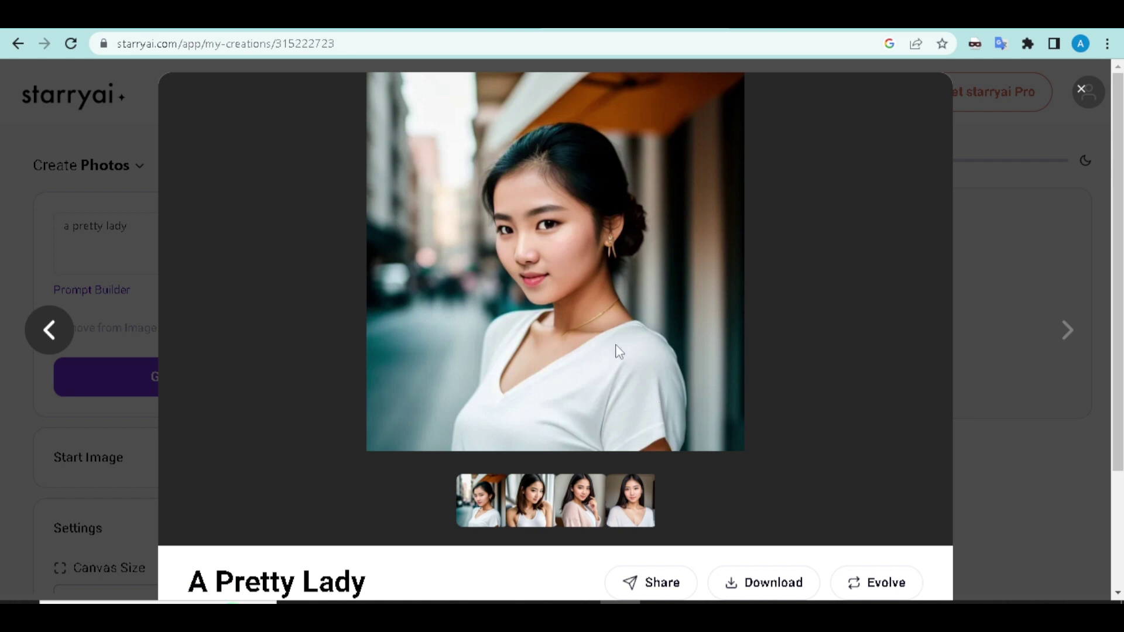
click(542, 507)
click(566, 505)
click(633, 501)
scroll(542, 445, down, 3)
scroll(541, 433, up, 3)
scroll(521, 442, down, 3)
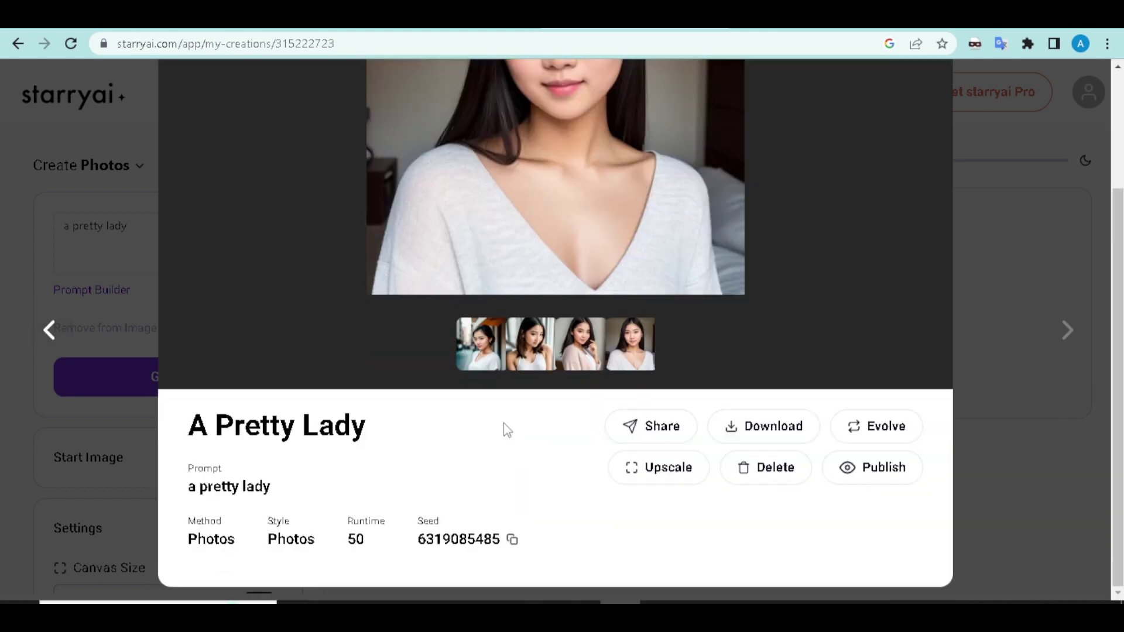
scroll(530, 373, up, 3)
scroll(530, 375, down, 3)
scroll(515, 375, up, 3)
click(489, 503)
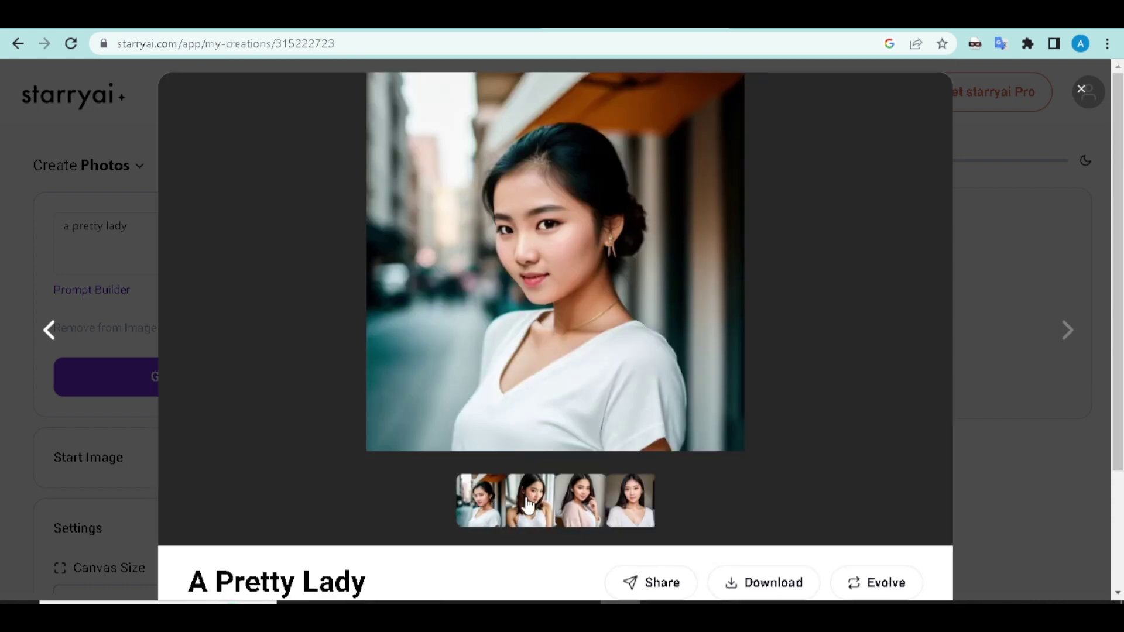
click(533, 503)
click(567, 513)
click(632, 511)
Select the first "A Pretty Lady" variation and download it
click(487, 496)
scroll(697, 480, down, 2)
click(778, 508)
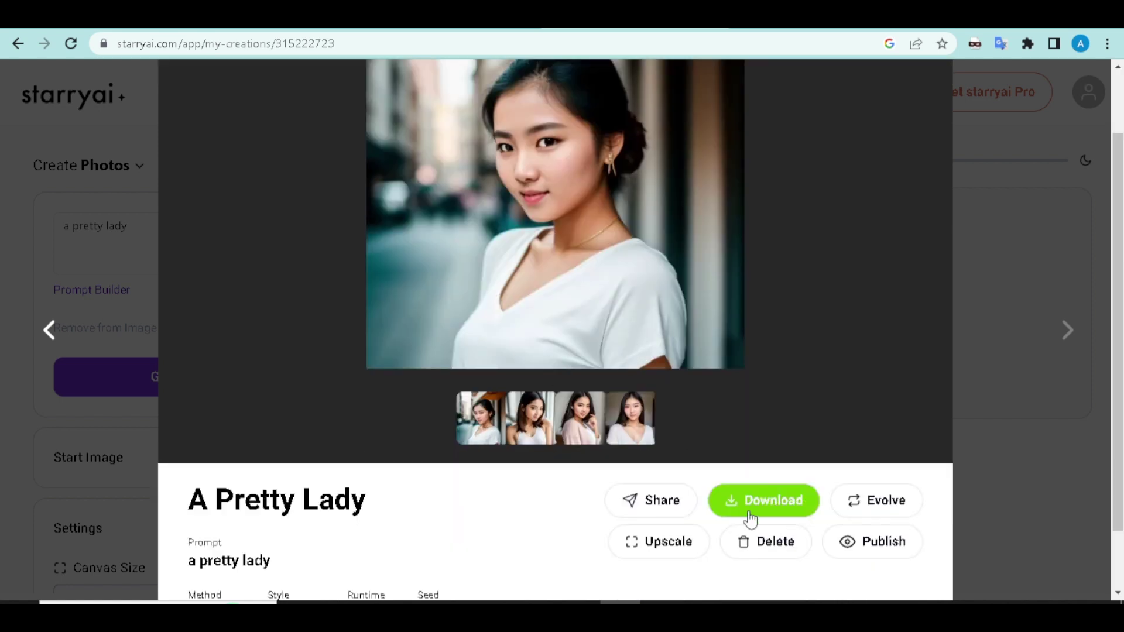
scroll(656, 415, up, 2)
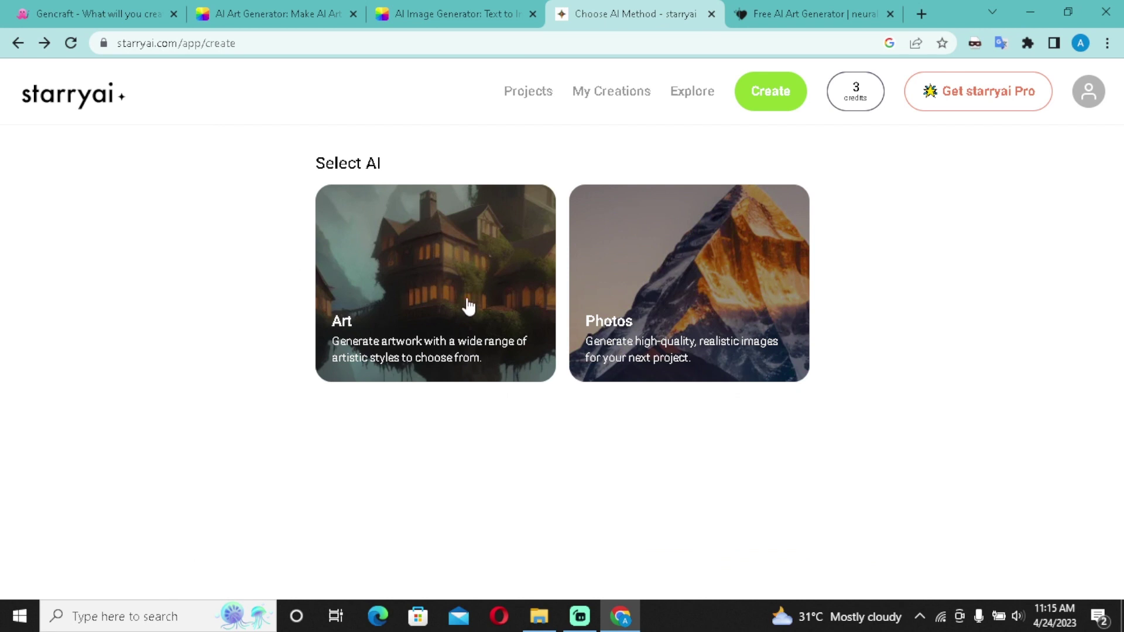
Choose the Art AI in starryai and generate artwork from the prompt "a cat running"
click(409, 280)
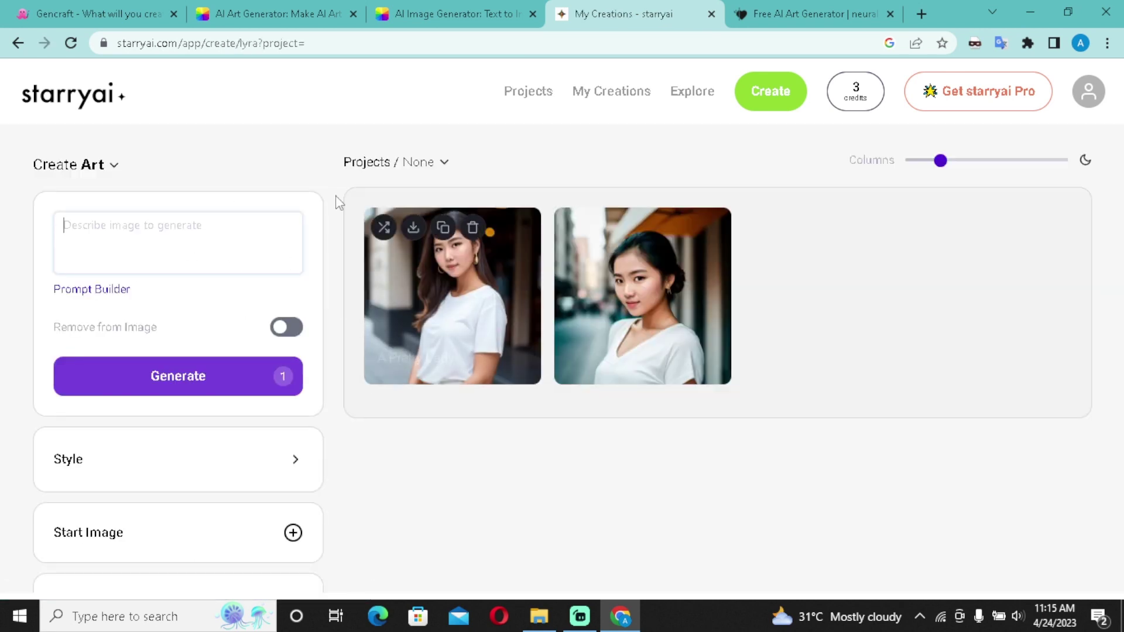
text(a cat running)
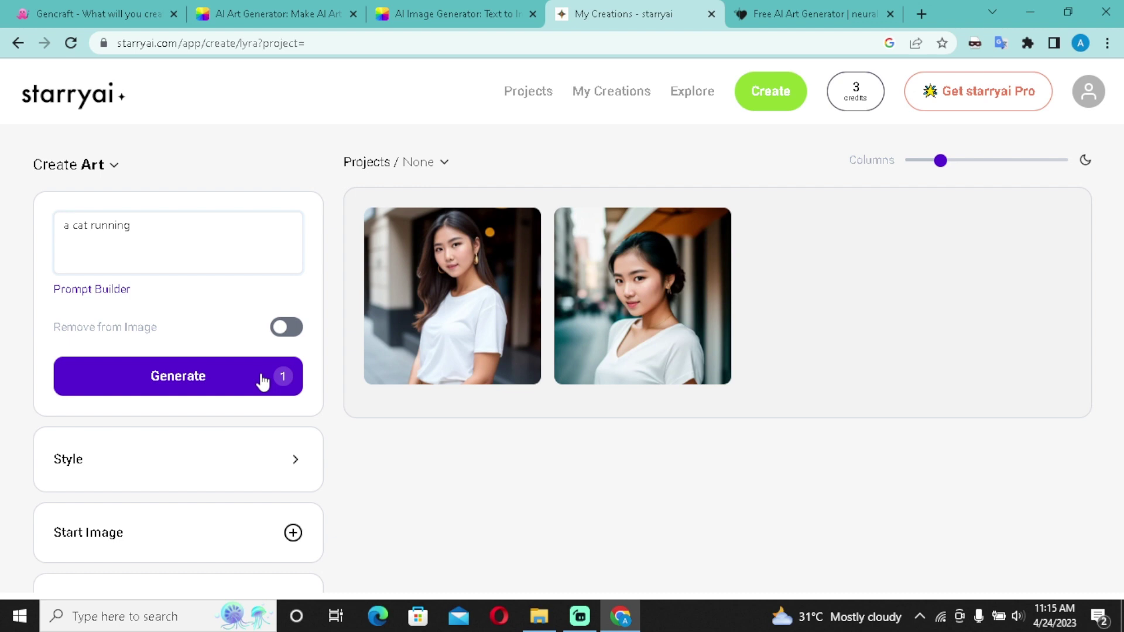
click(263, 382)
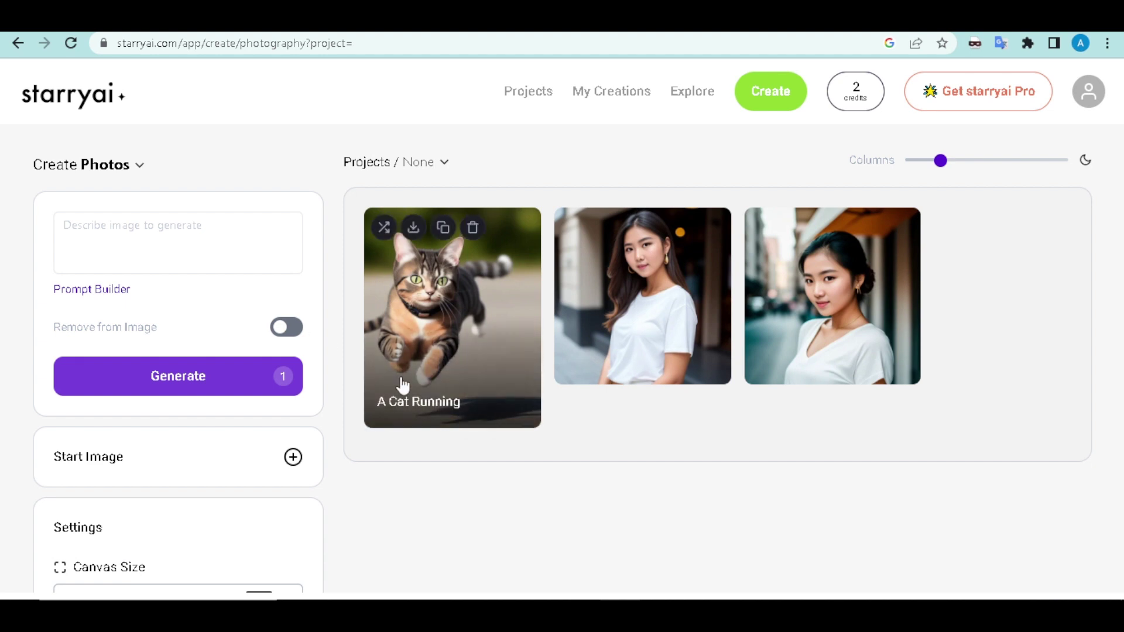
Open the "A Cat Running" creation and view its second, third and fourth variations
click(474, 303)
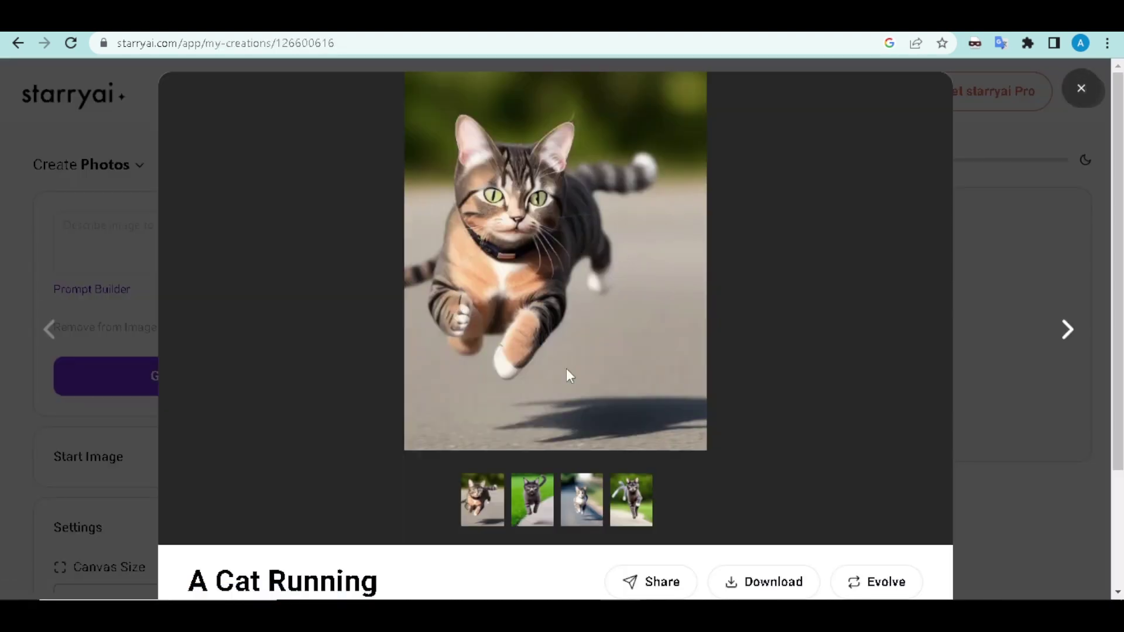
click(530, 514)
click(580, 502)
click(623, 506)
Download the first running cat variation and close the creation preview
click(475, 507)
scroll(586, 516, down, 3)
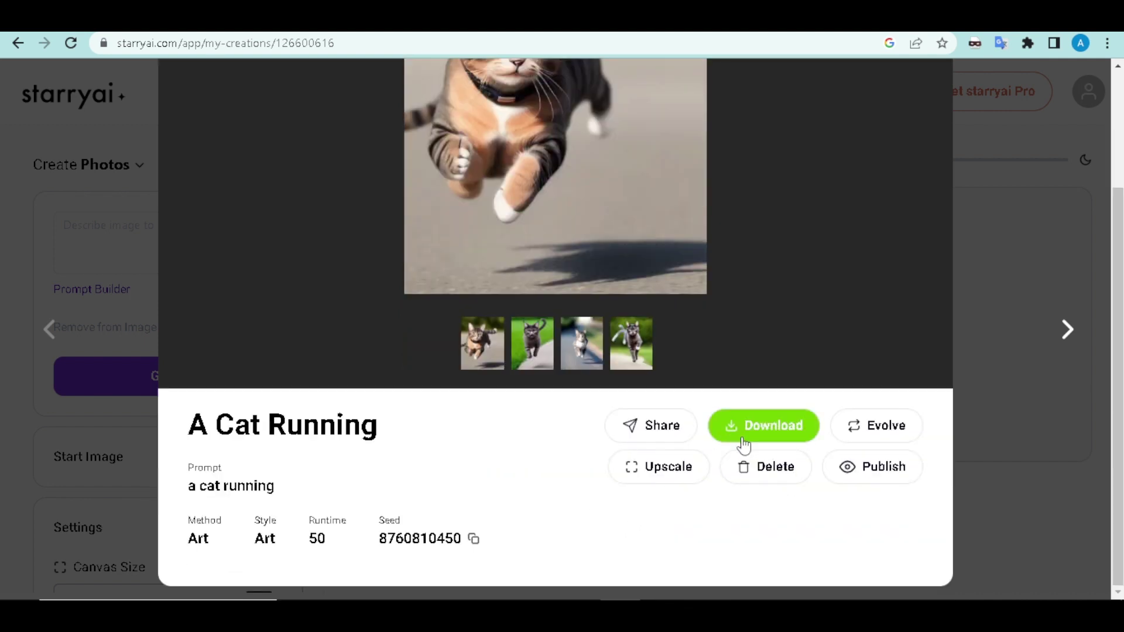
scroll(755, 434, up, 3)
click(764, 576)
click(1080, 91)
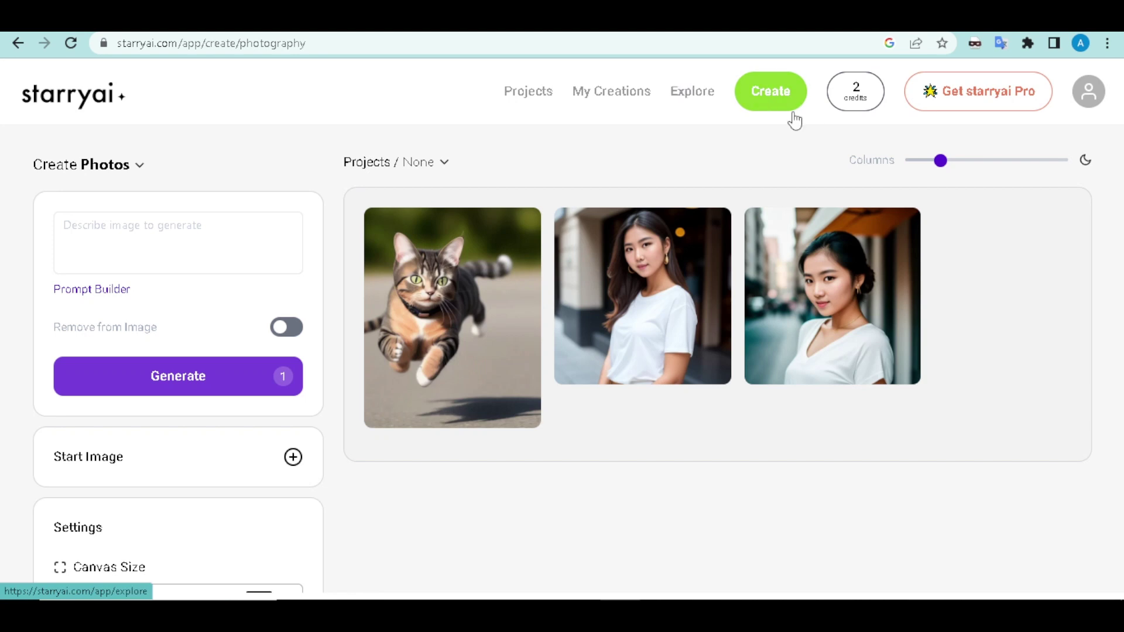
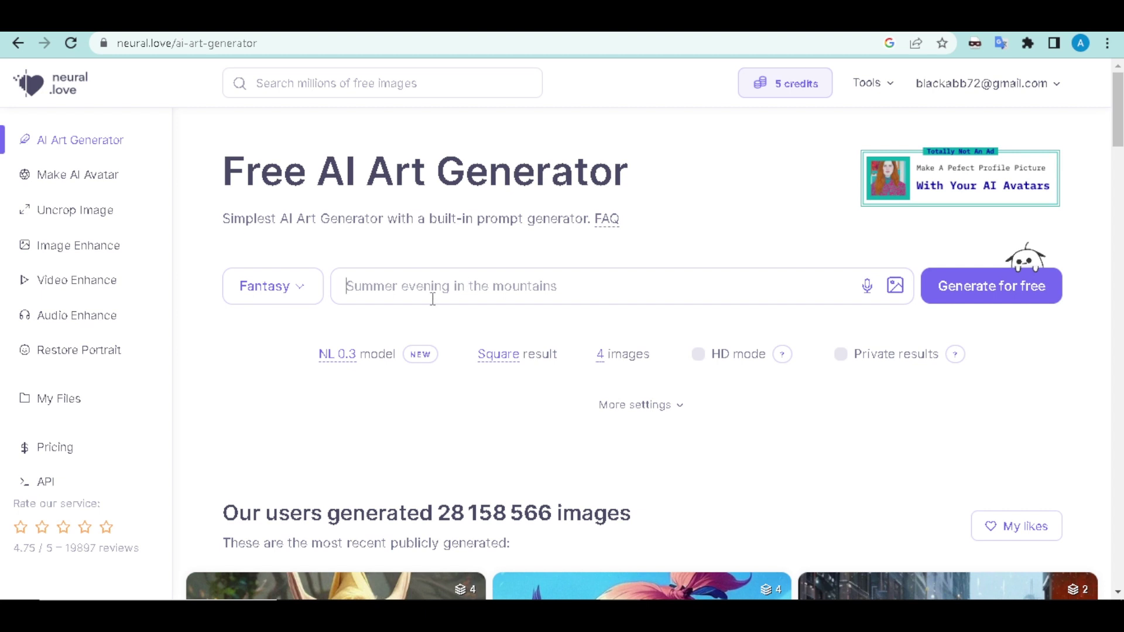
Generate Fantasy-style images on neural.love from the prompt "a cat with a ball"
click(432, 299)
text(a )
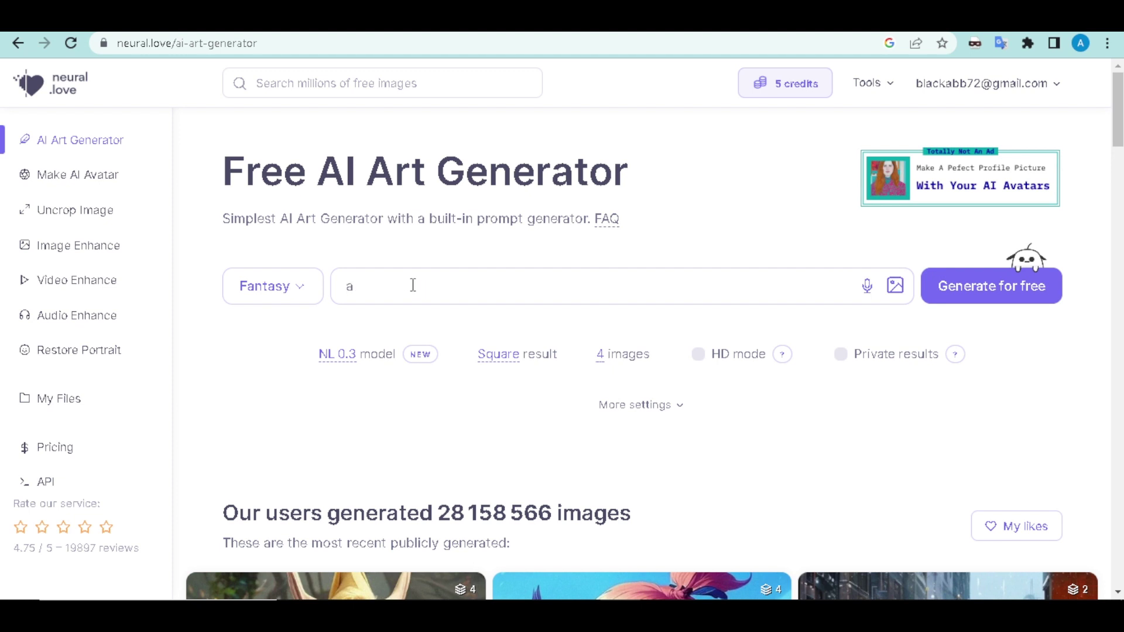
text(cat with a ball)
click(1004, 287)
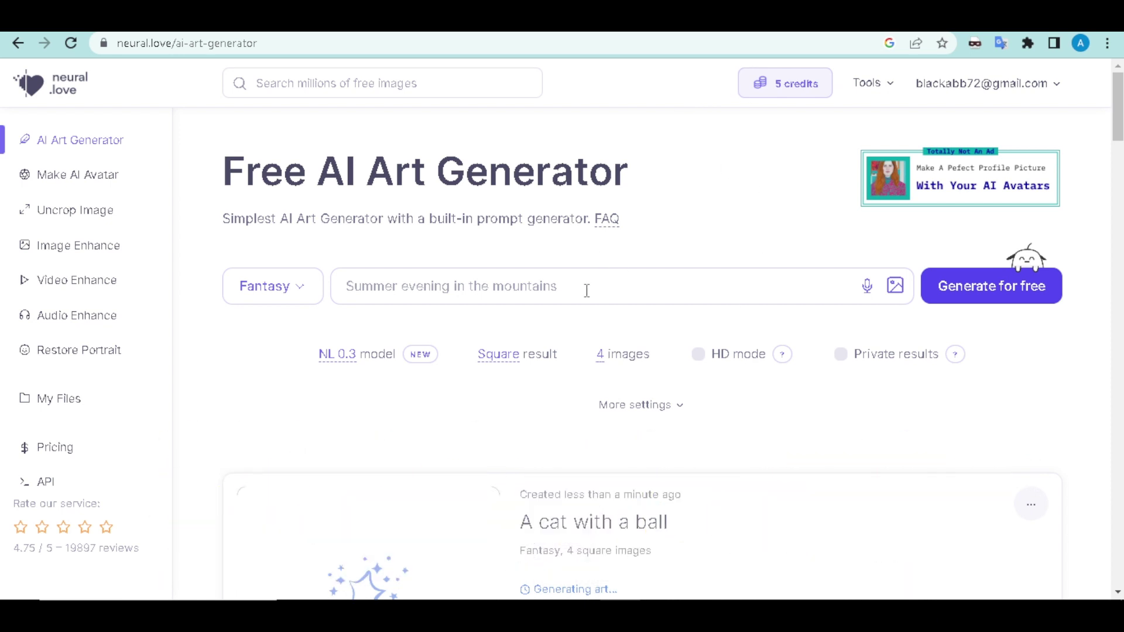
scroll(568, 382, down, 4)
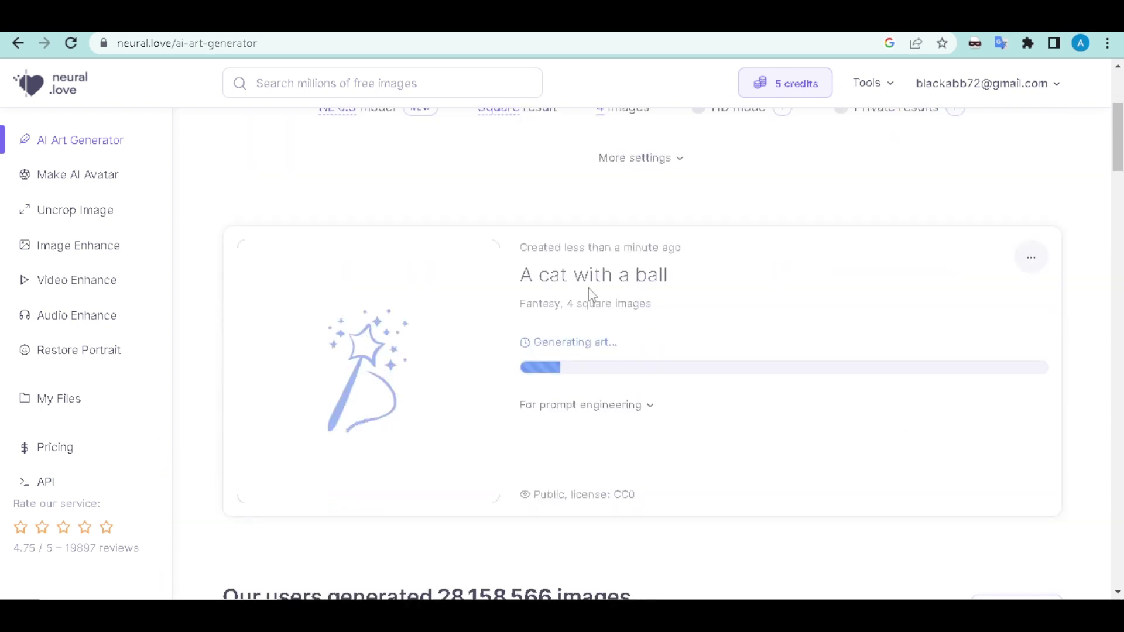
drag(523, 275, 670, 296)
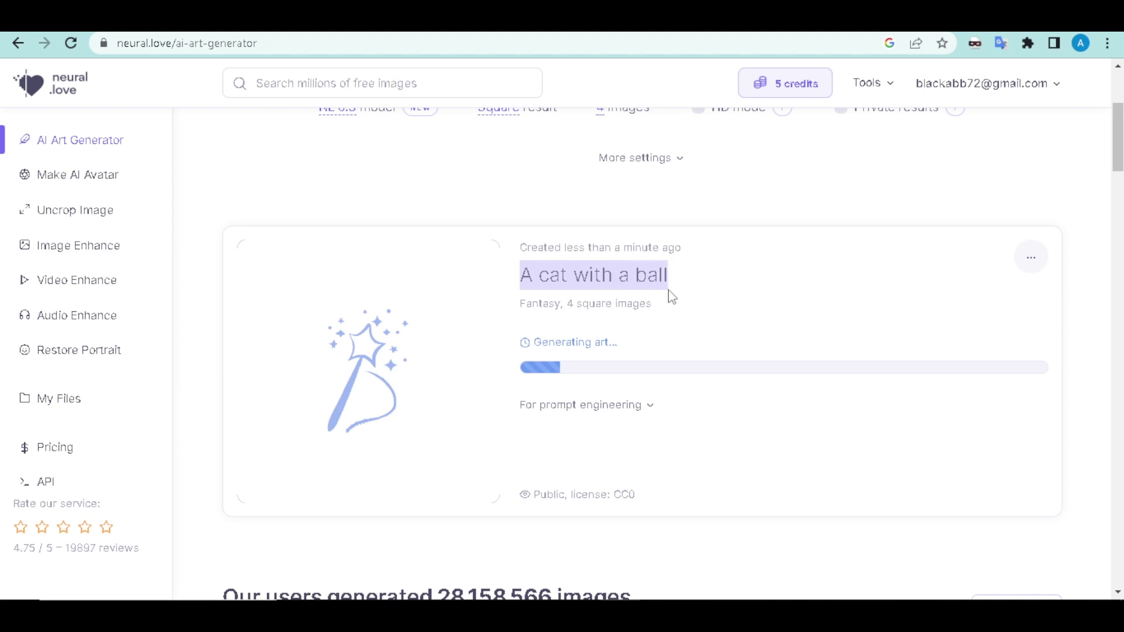
scroll(480, 334, down, 1)
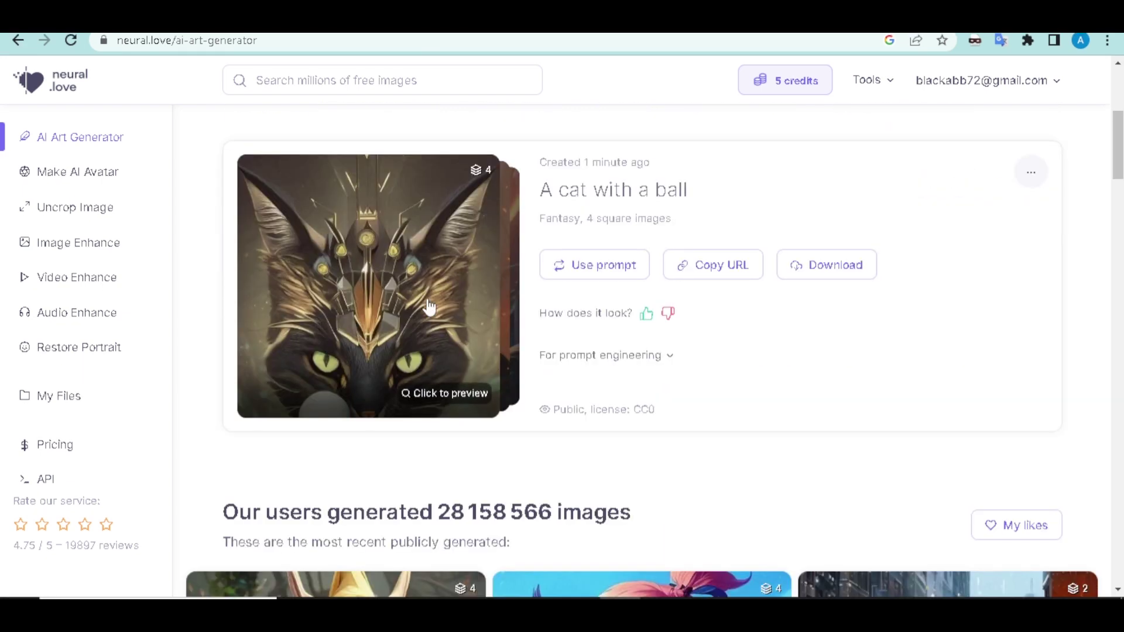
Preview the "A cat with a ball" result, page through all four images and close the preview
click(411, 247)
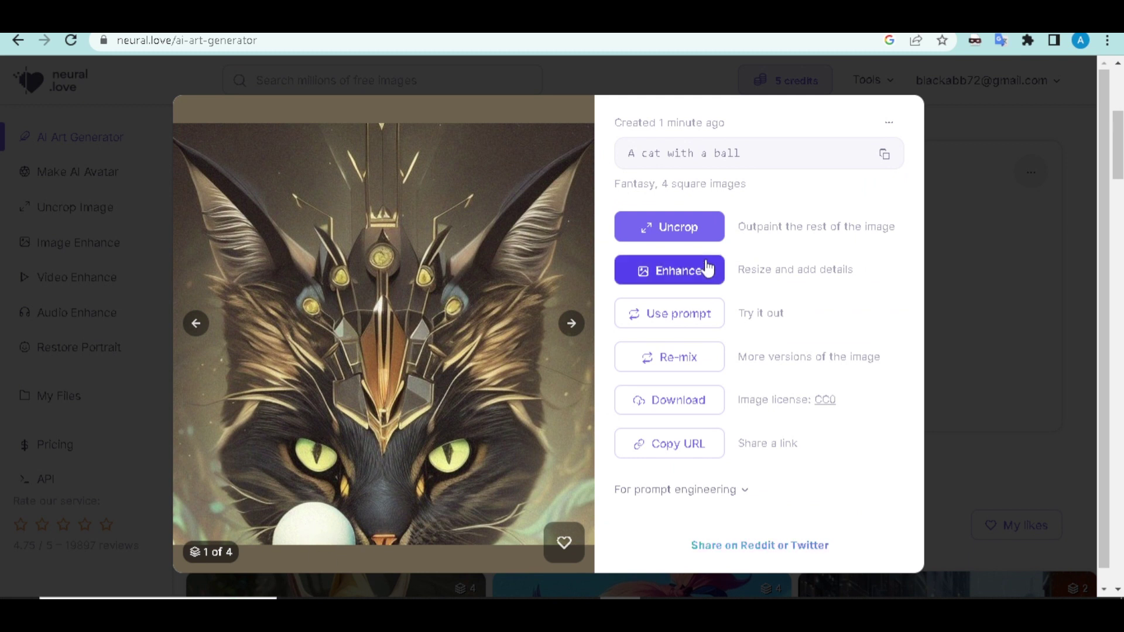
click(571, 325)
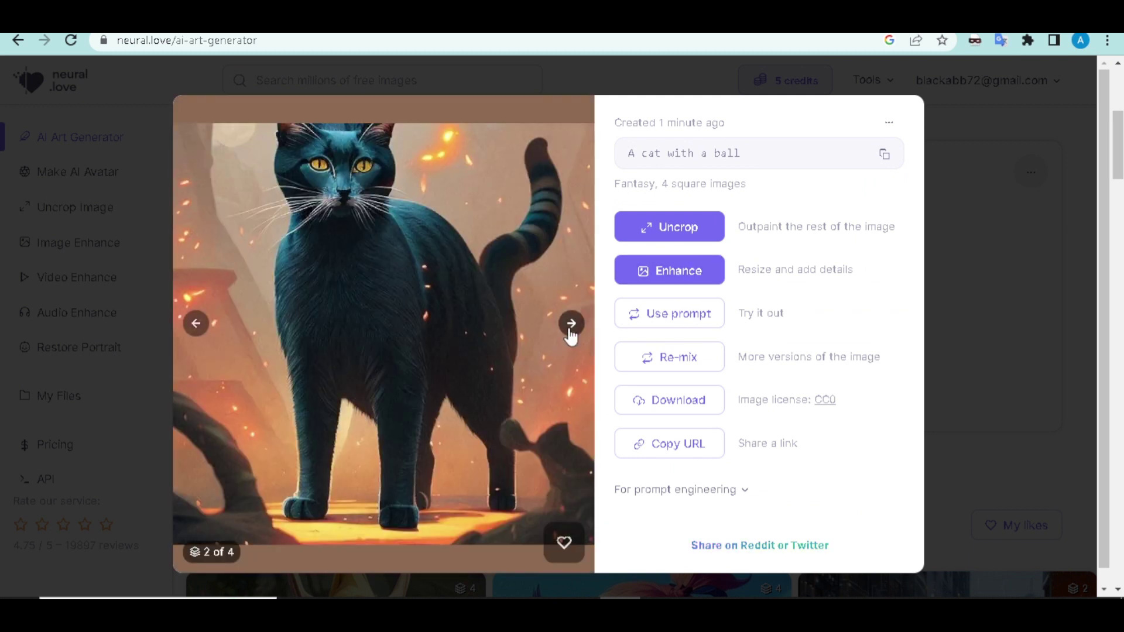
click(571, 325)
click(571, 325)
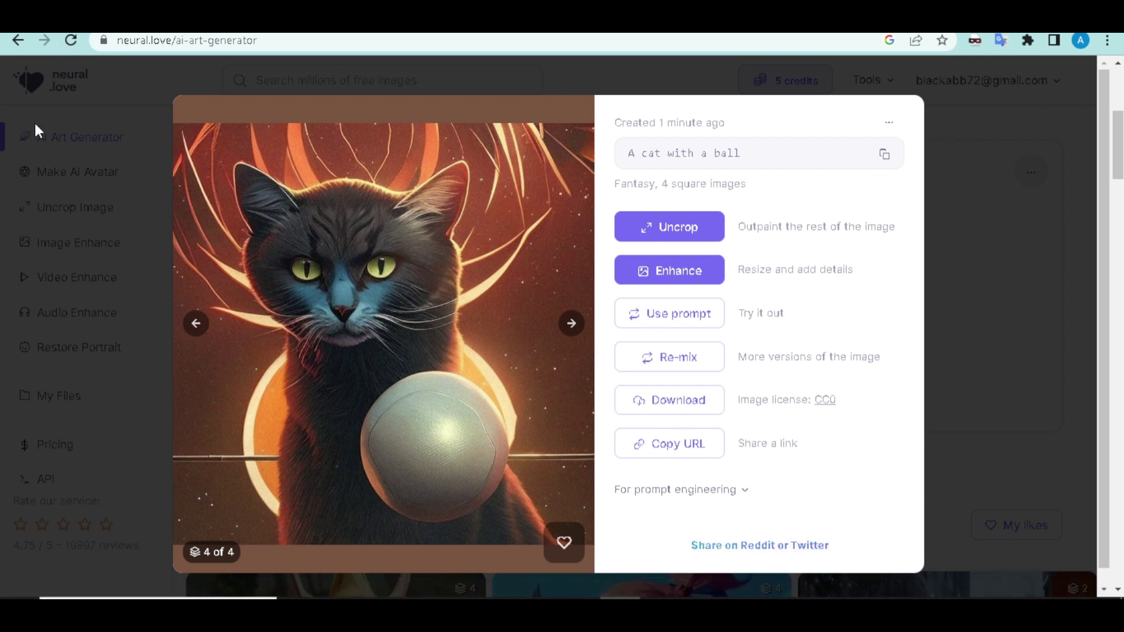
click(54, 110)
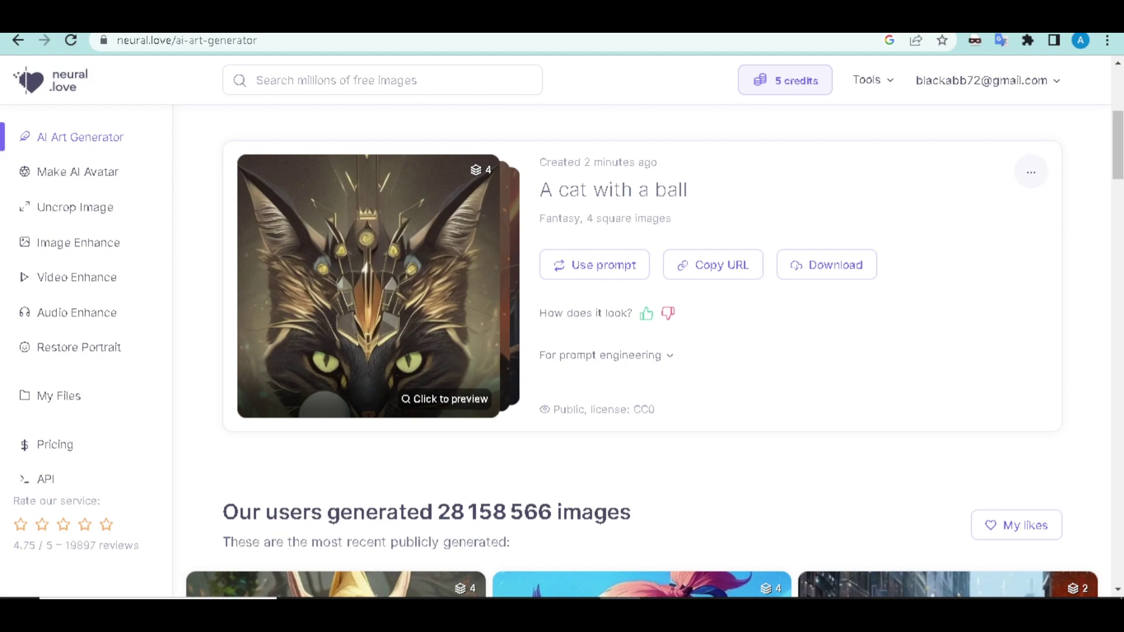
Switch to Discord and open the Home page of the Midjourney server
key(ctrl+t)
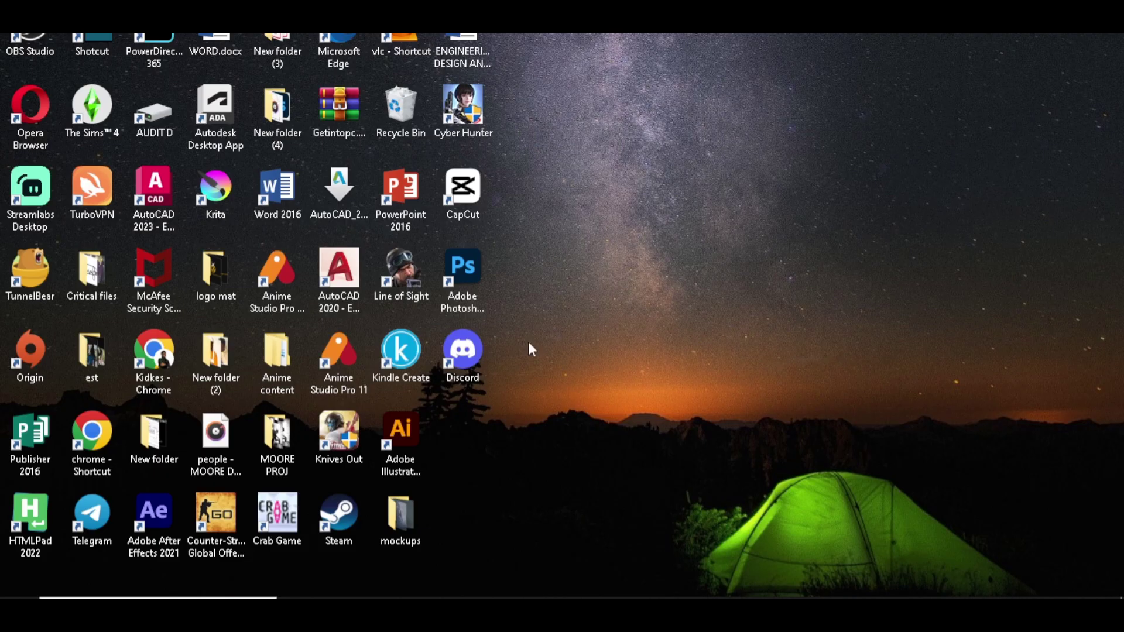
drag(500, 358, 472, 356)
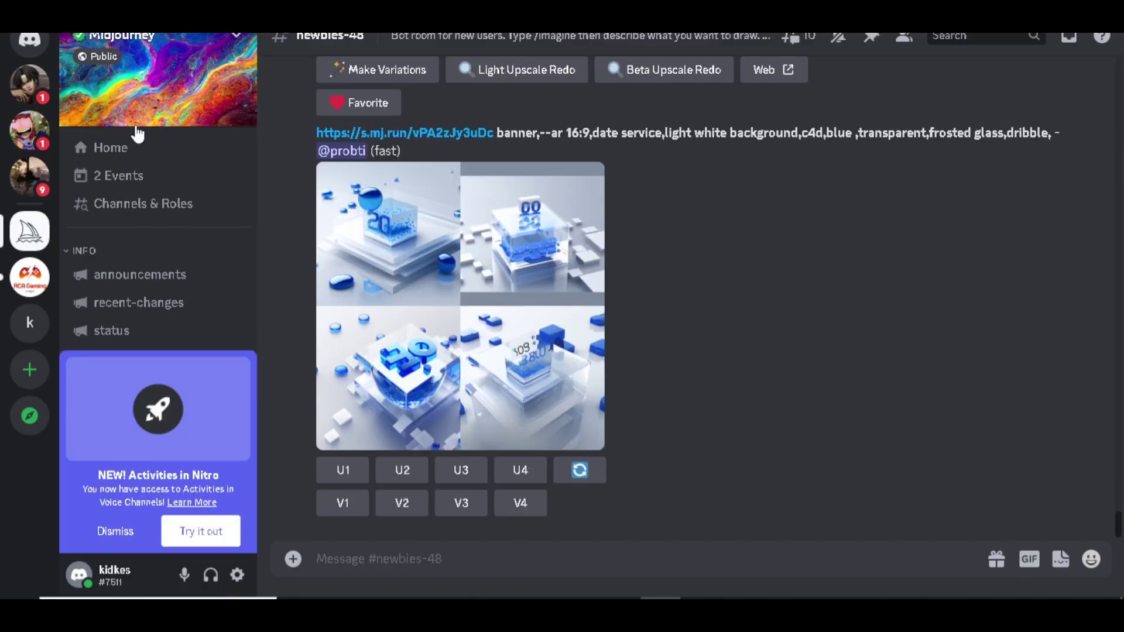
click(121, 151)
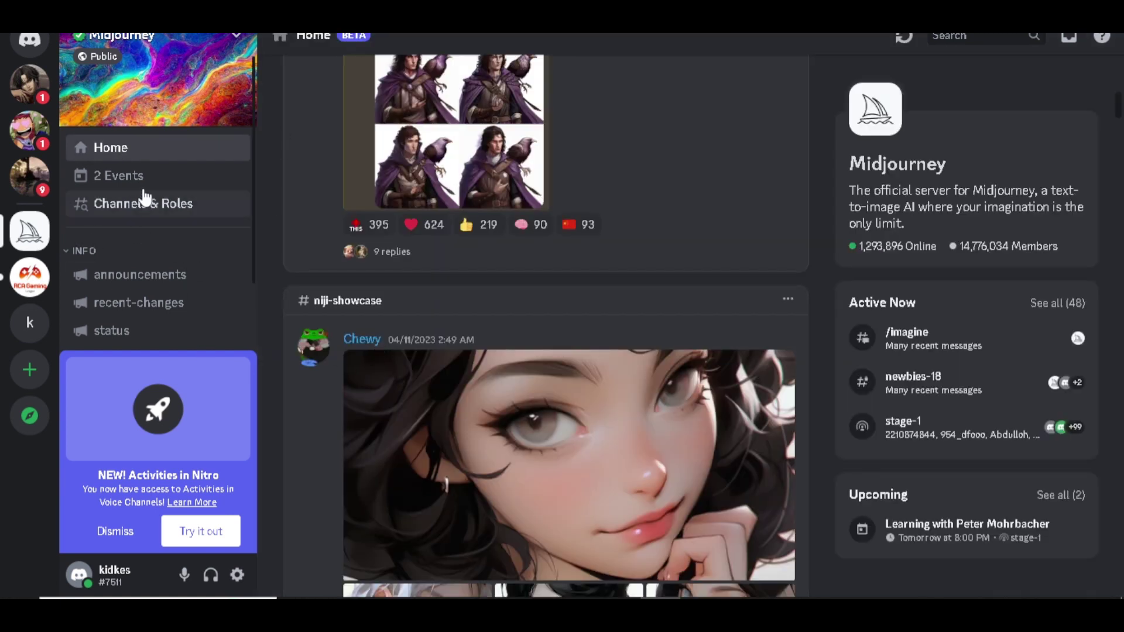
Open the newbies-78 channel under Newcomer Rooms 2 on the Midjourney server
scroll(152, 210, down, 10)
mouse_move(153, 130)
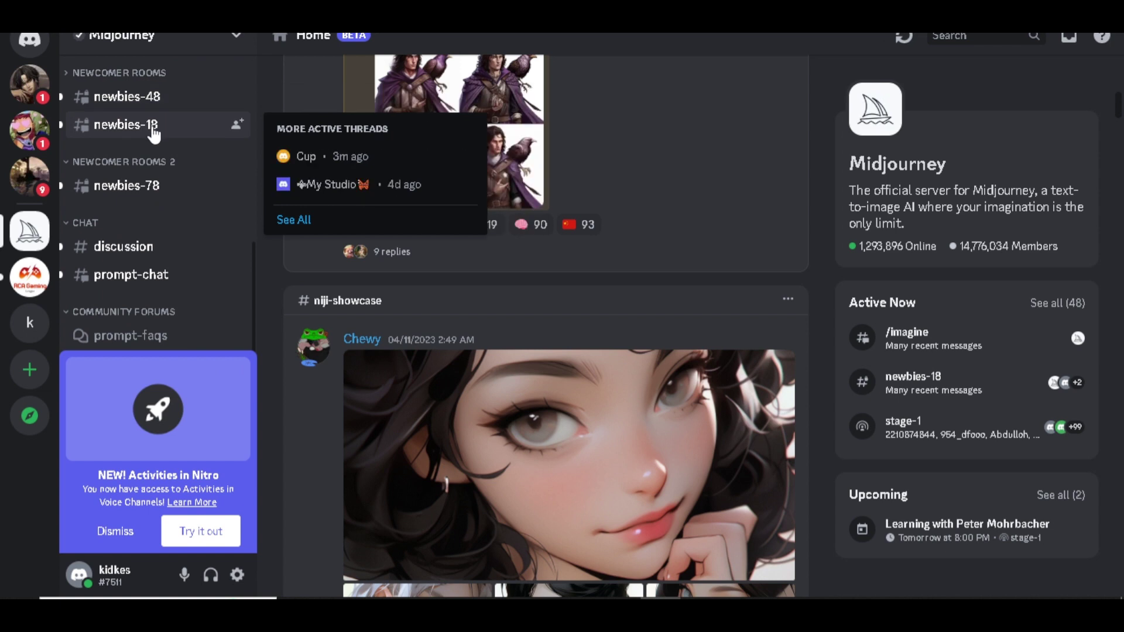
click(160, 199)
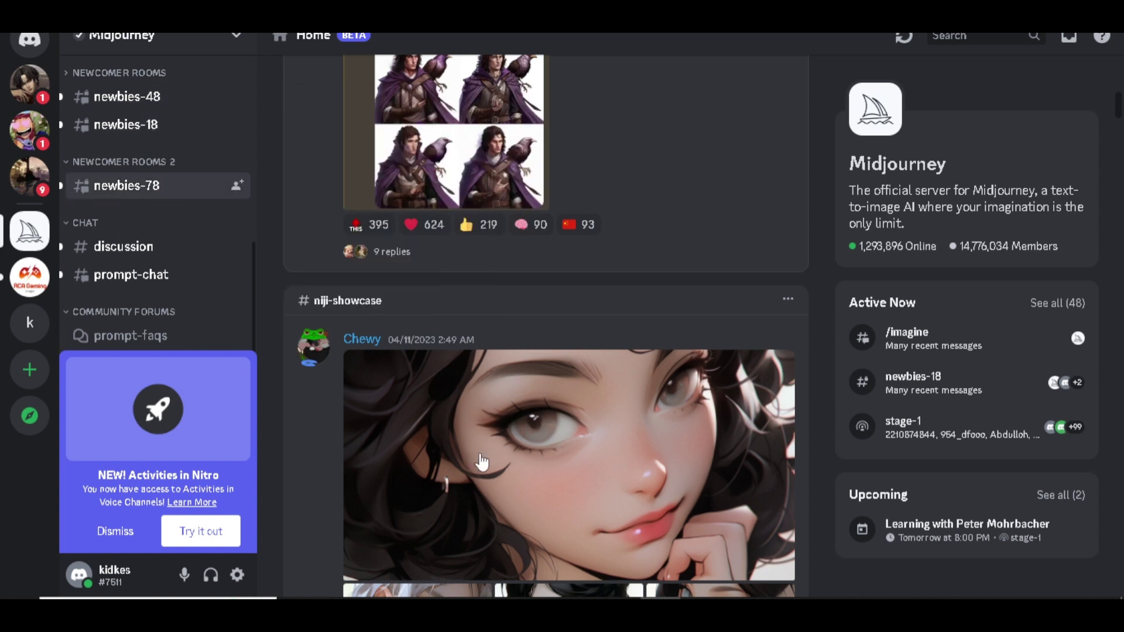
scroll(483, 486, down, 4)
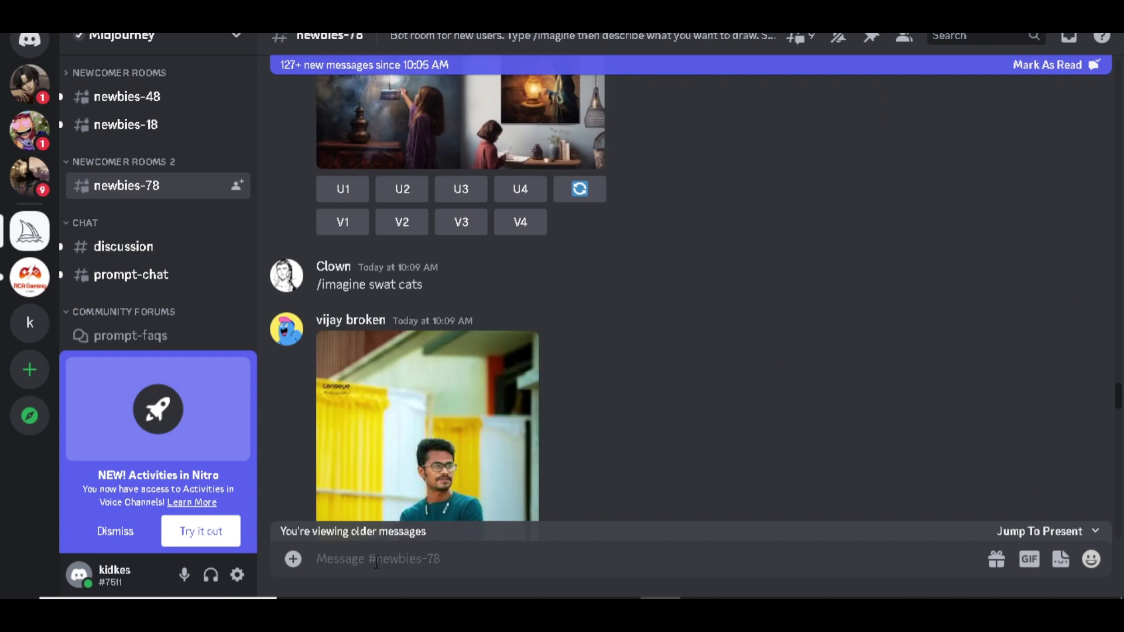
Compose an /imagine command for the Midjourney Bot in newbies-78 with the prompt "cat dog sky"
text(/ima)
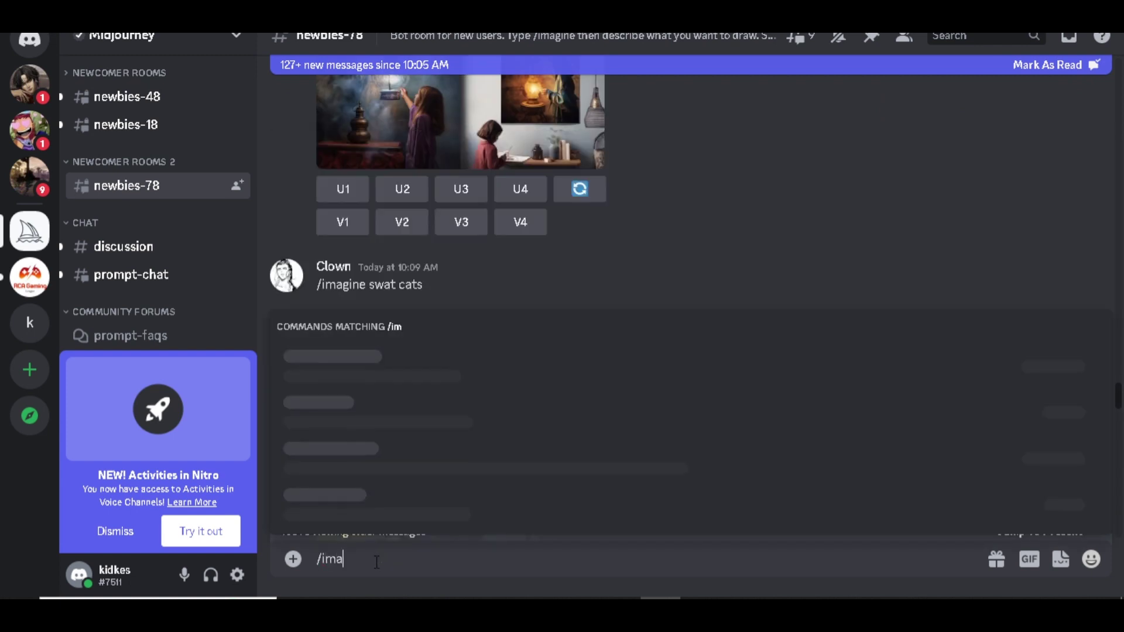
text(gine)
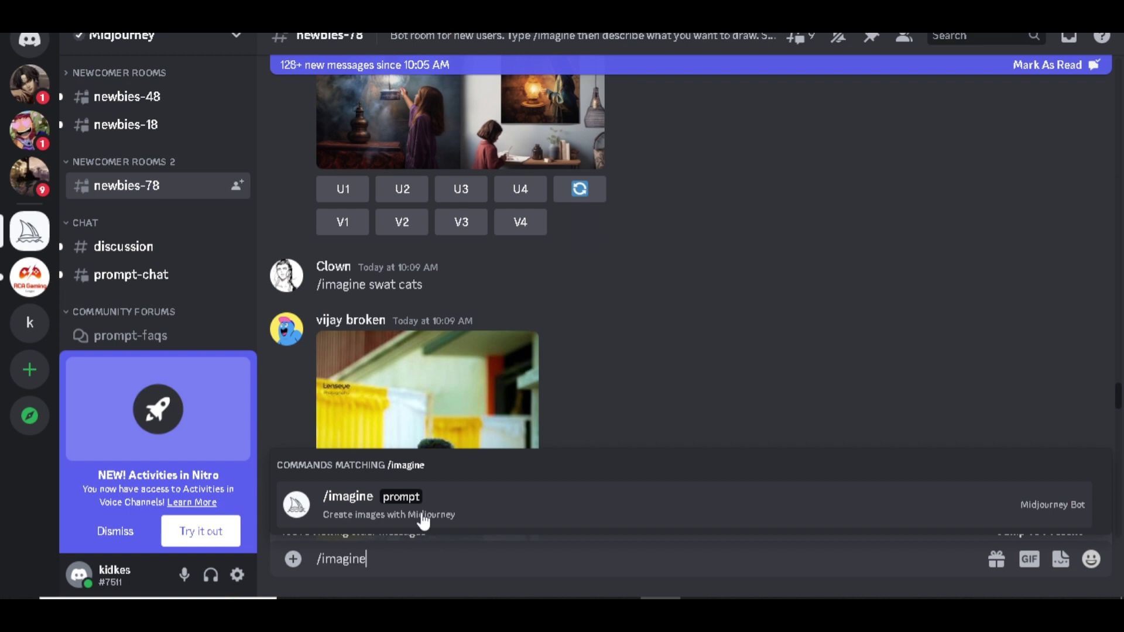
click(423, 516)
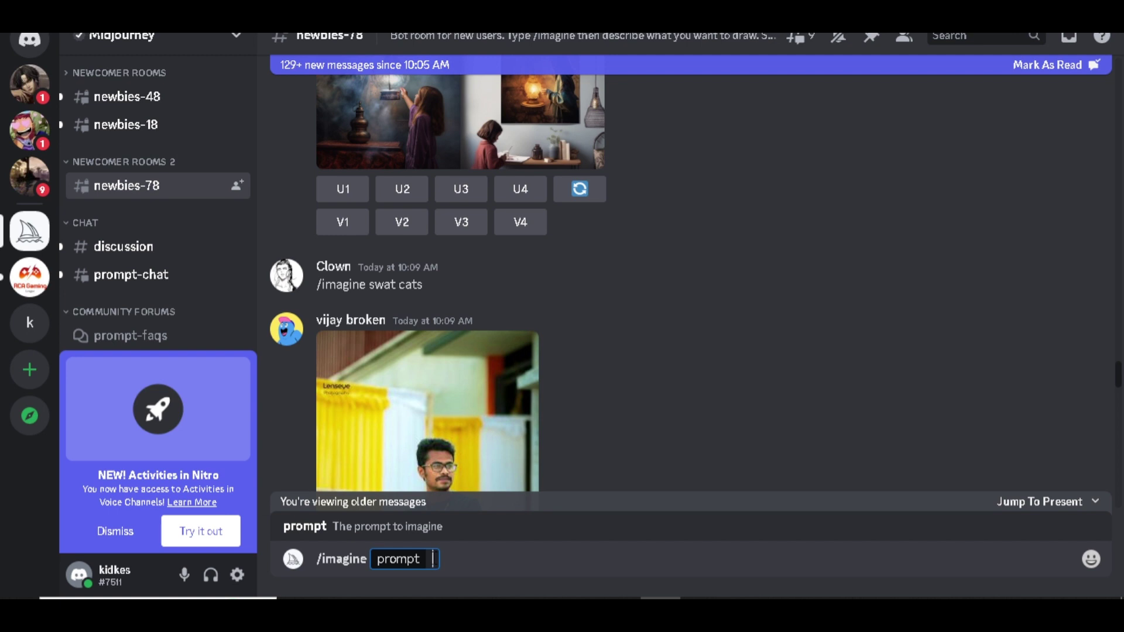
text(cat dog )
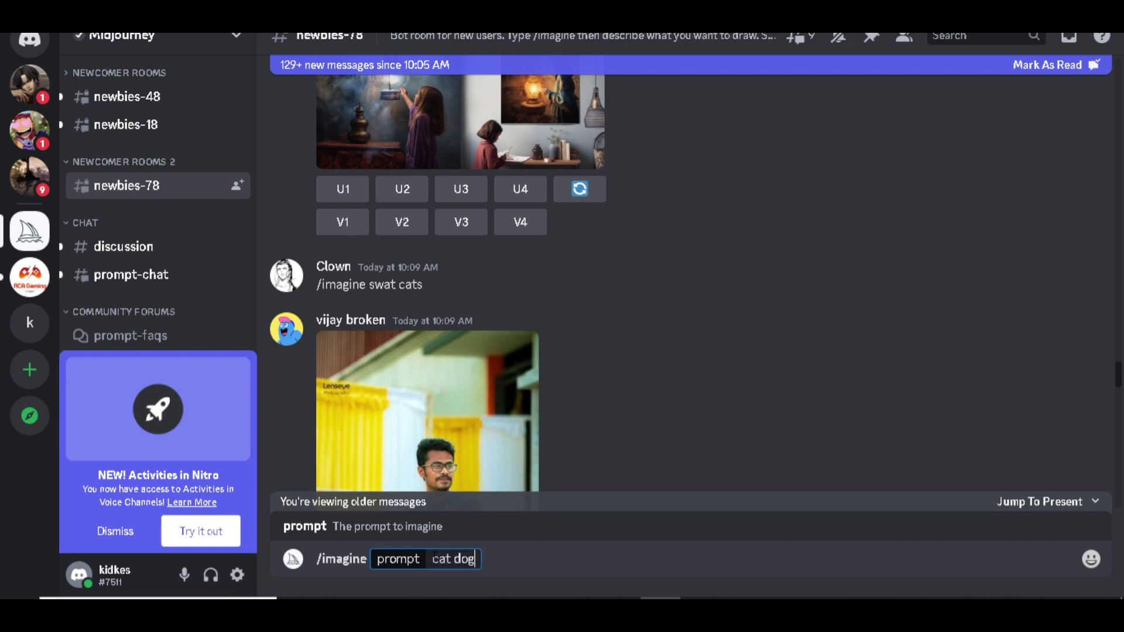
text(sky)
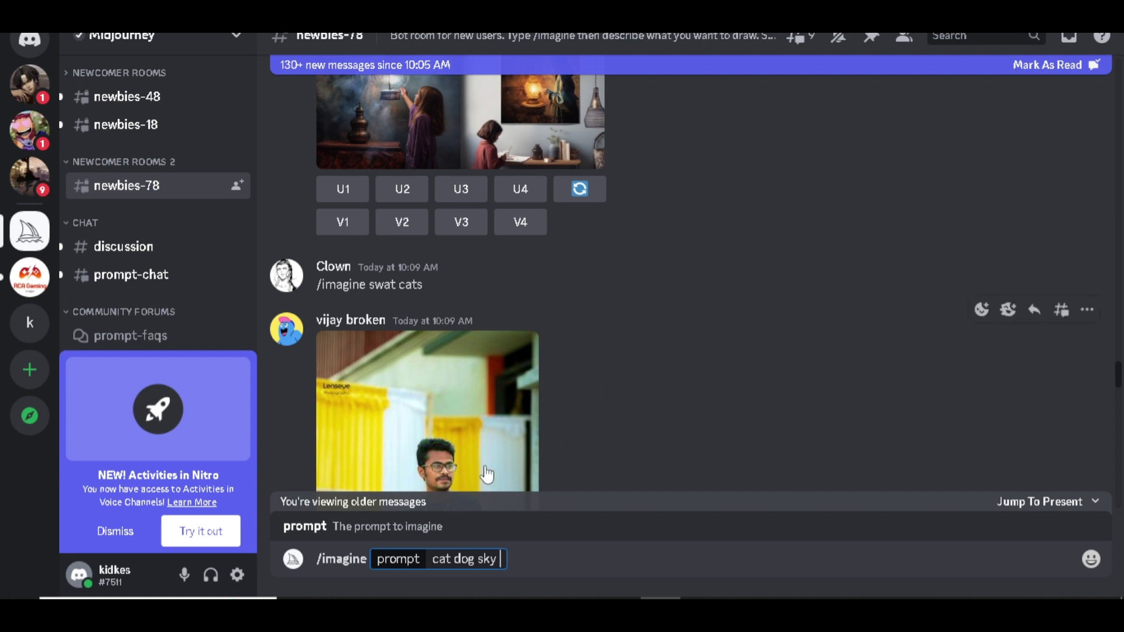
scroll(511, 413, down, 4)
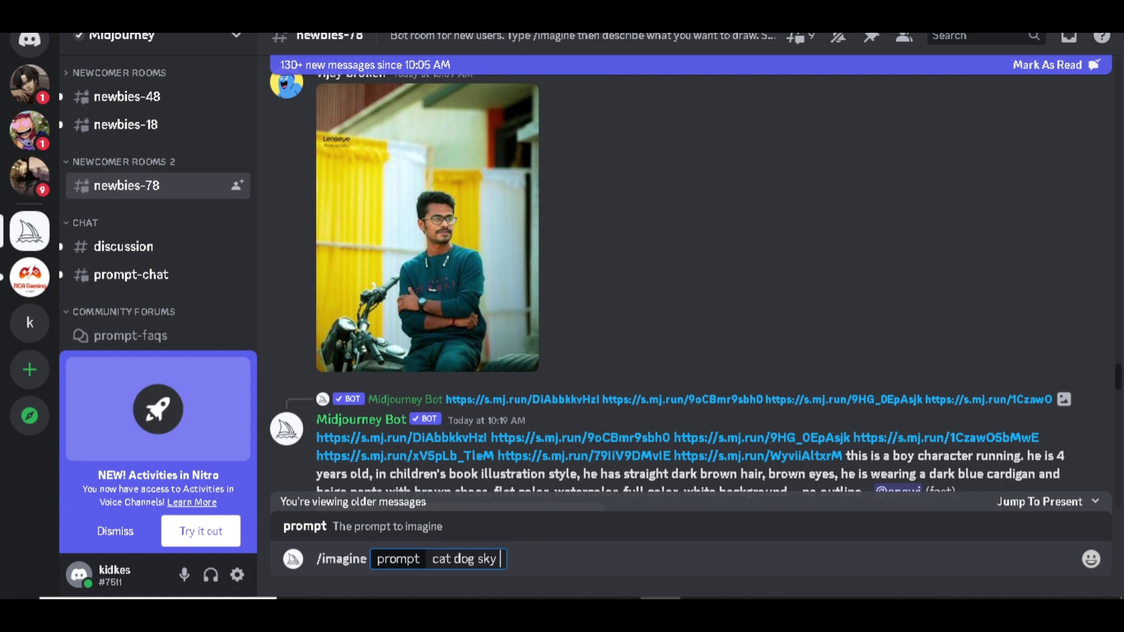